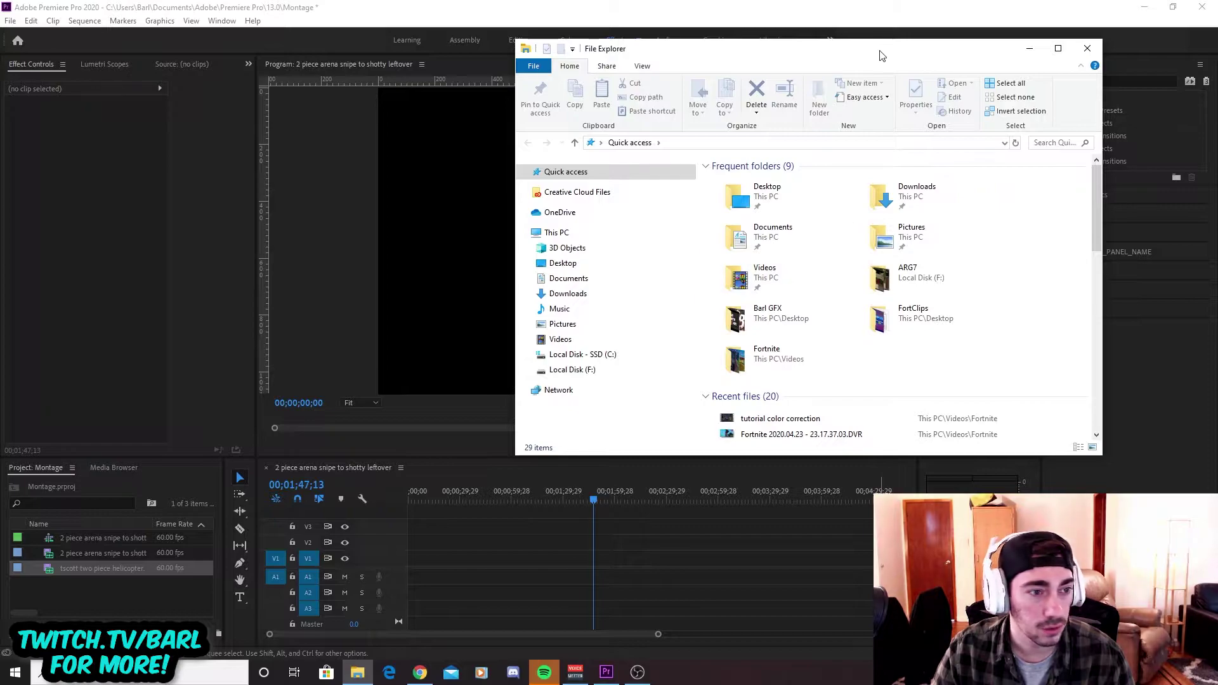
Open the Videos > Fortnite folder and drag 'tutorial color correction' toward the Premiere timeline
left_click_drag(877, 54, 760, 39)
double_click(642, 346)
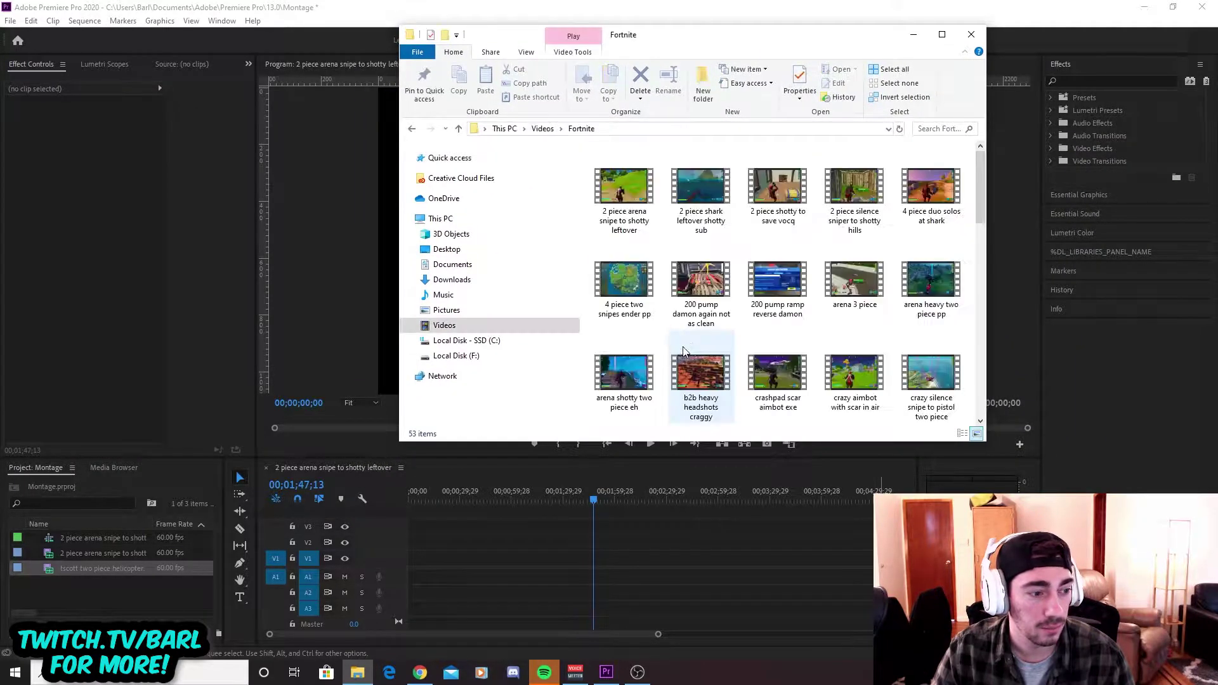
scroll(761, 355, "down", 10)
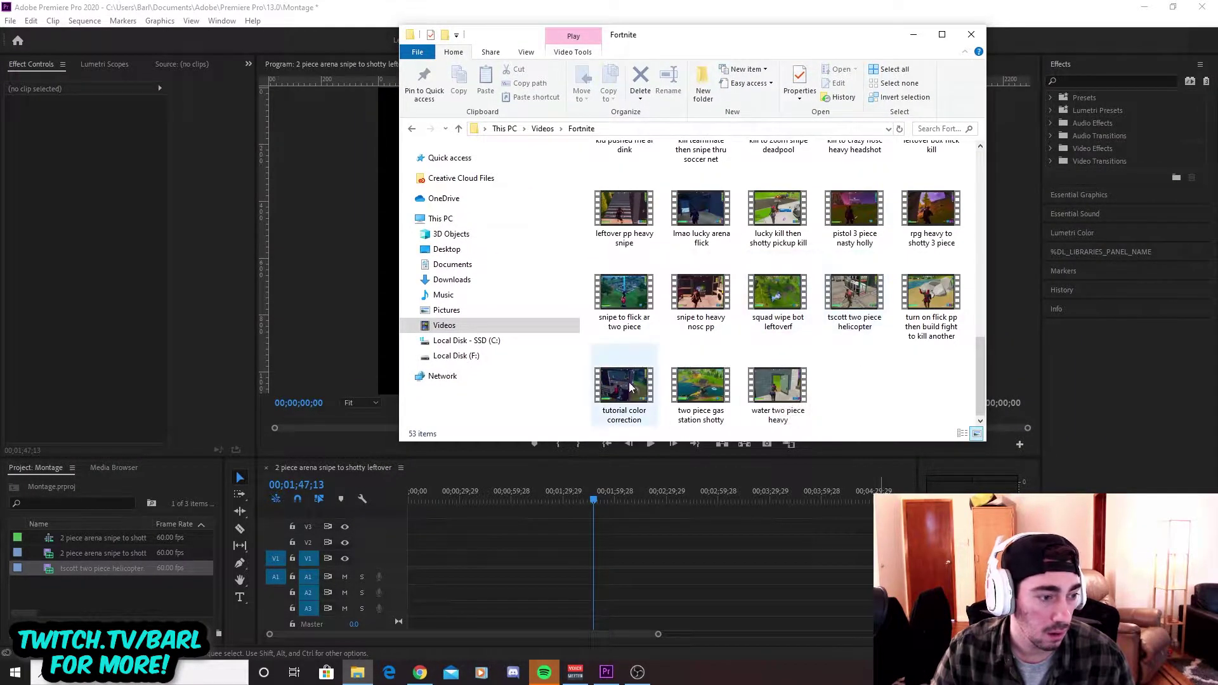
left_click_drag(624, 387, 448, 564)
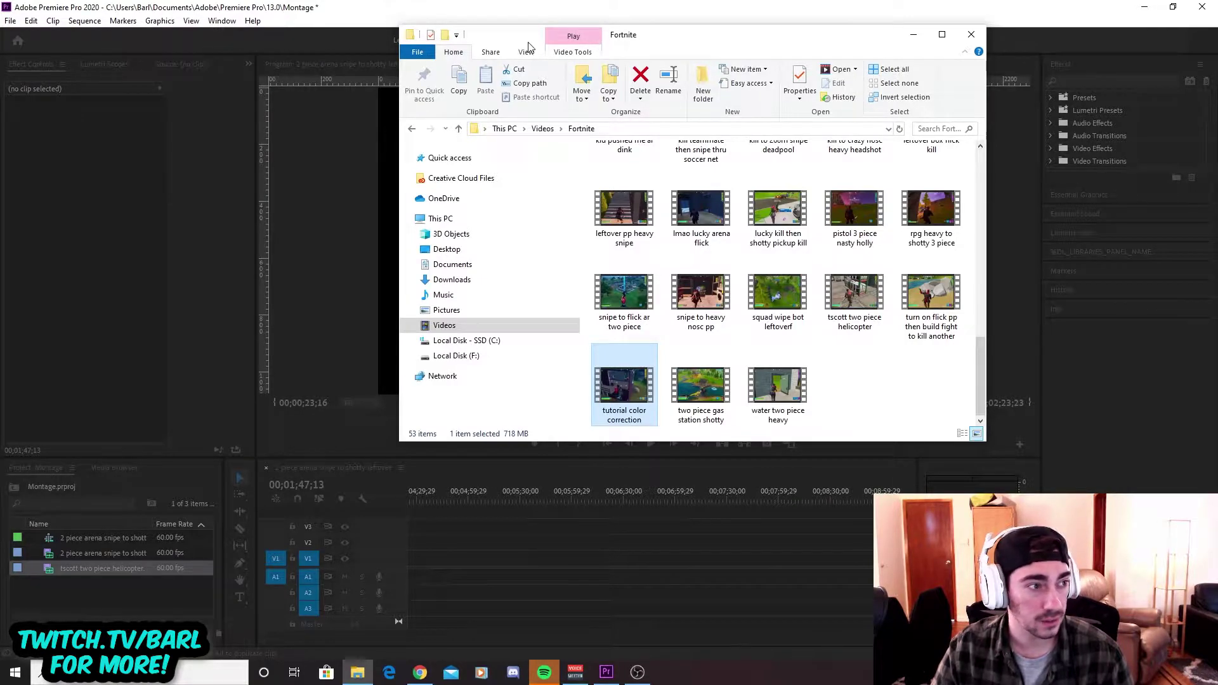
Drop the clip into the sequence, keep existing sequence settings, and scrub back to 05;45;19
left_click_drag(470, 545, 470, 545)
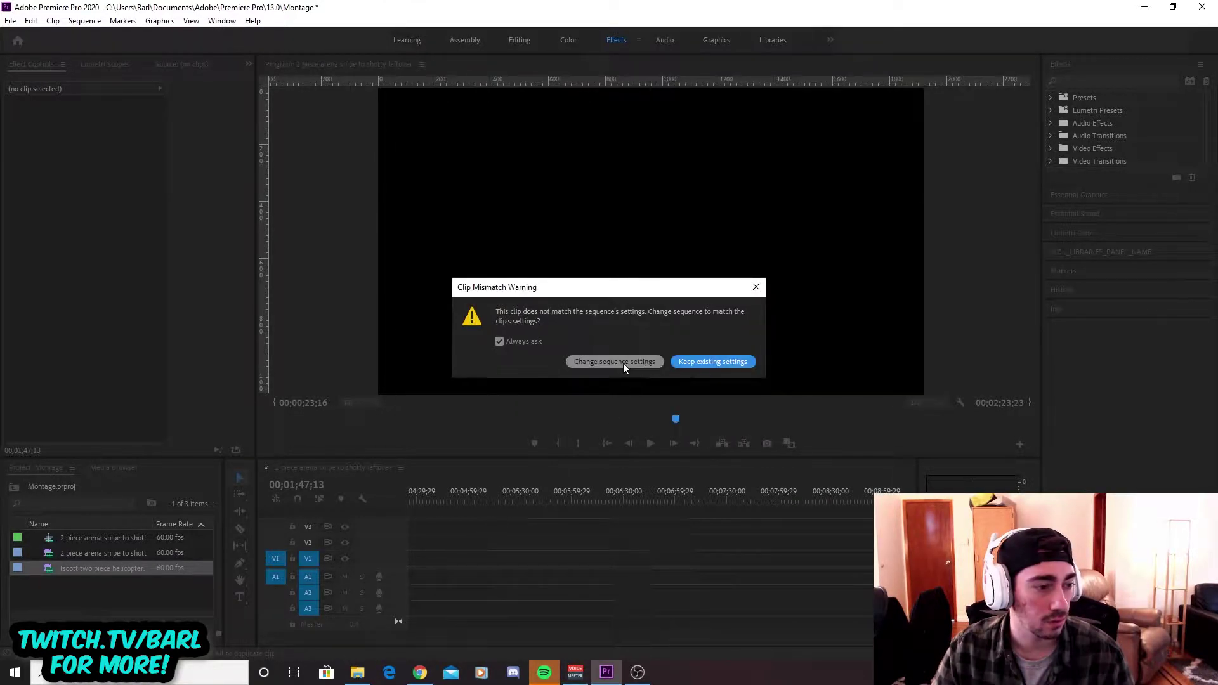
left_click(702, 360)
mouse_move(552, 493)
left_mouse_down()
mouse_move(527, 492)
mouse_move(614, 495)
mouse_move(511, 494)
mouse_move(595, 495)
left_mouse_up()
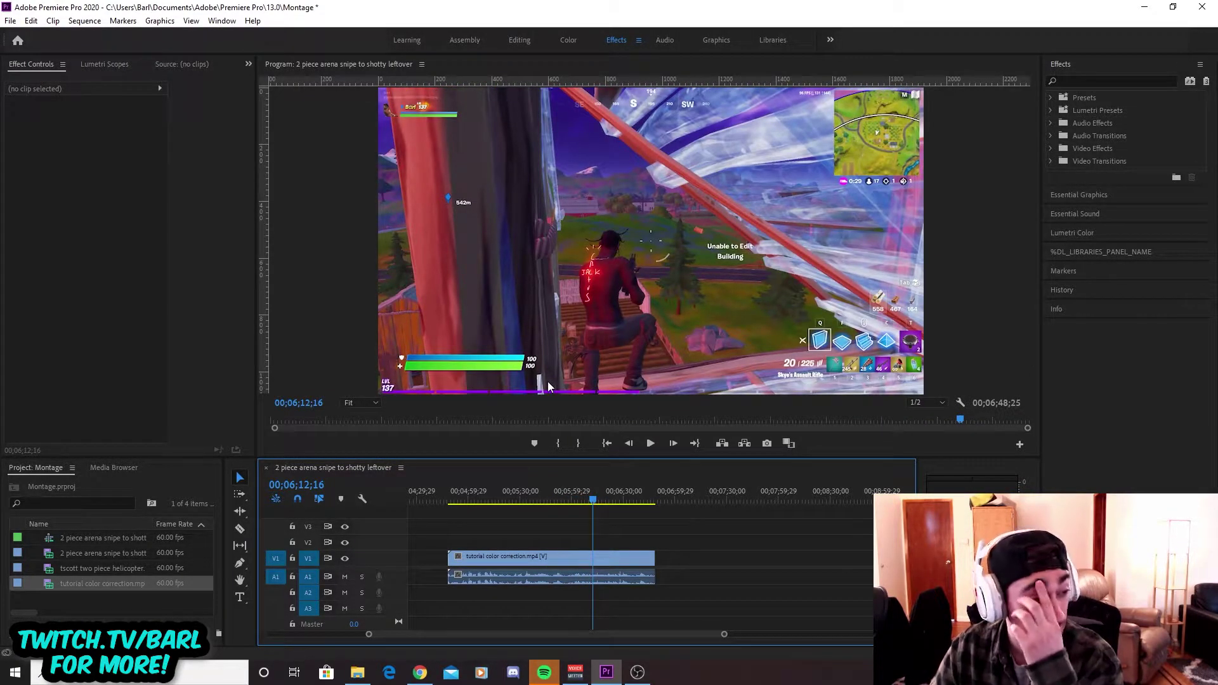
left_click(591, 503)
left_click_drag(590, 502, 547, 503)
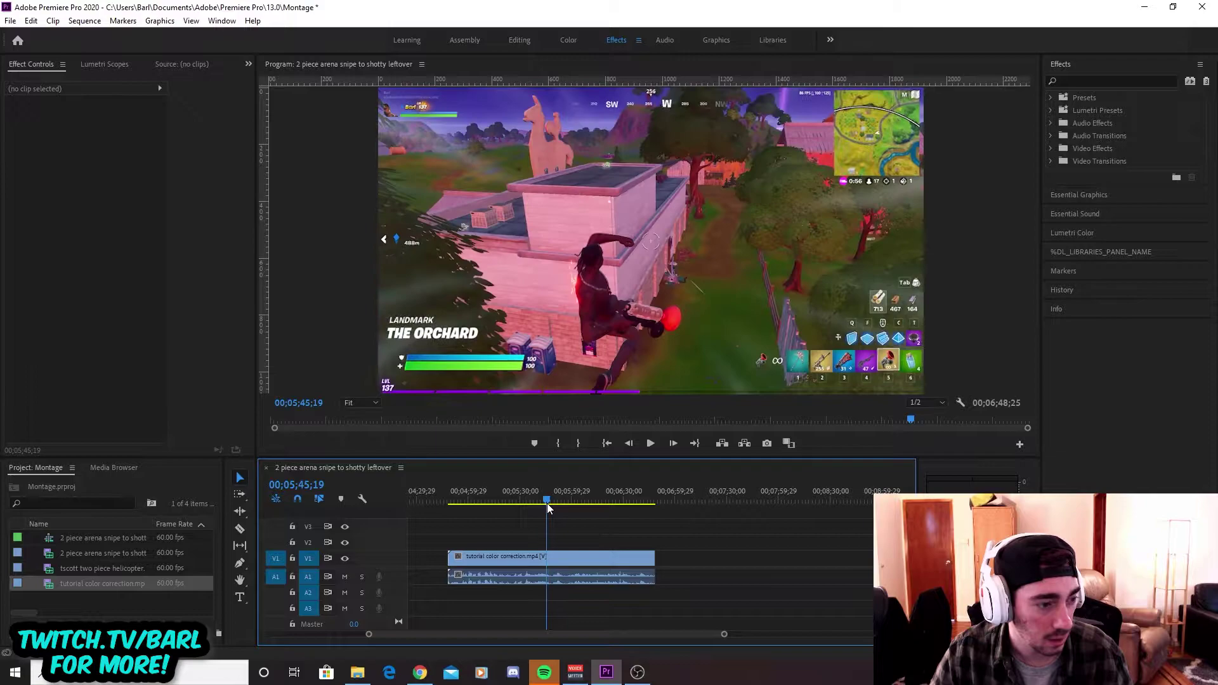
Cut the clip with the Razor at 05;45;19, then return to the Selection tool
left_click(240, 529)
left_click(546, 564)
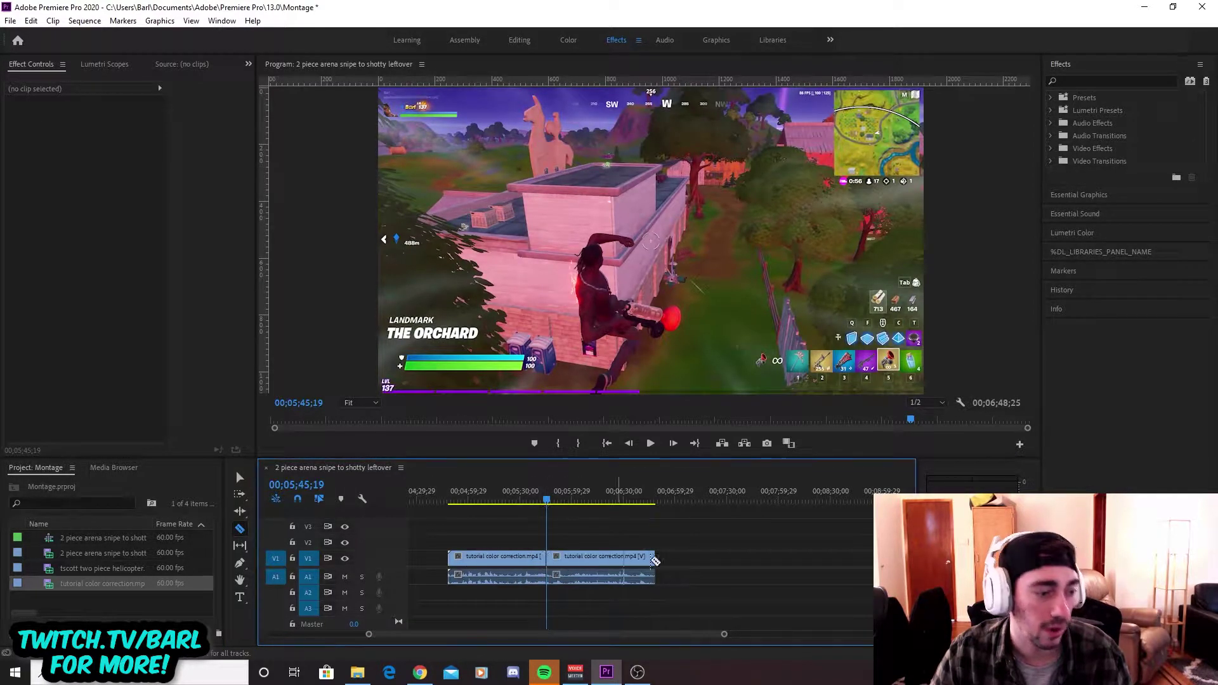
left_click(241, 478)
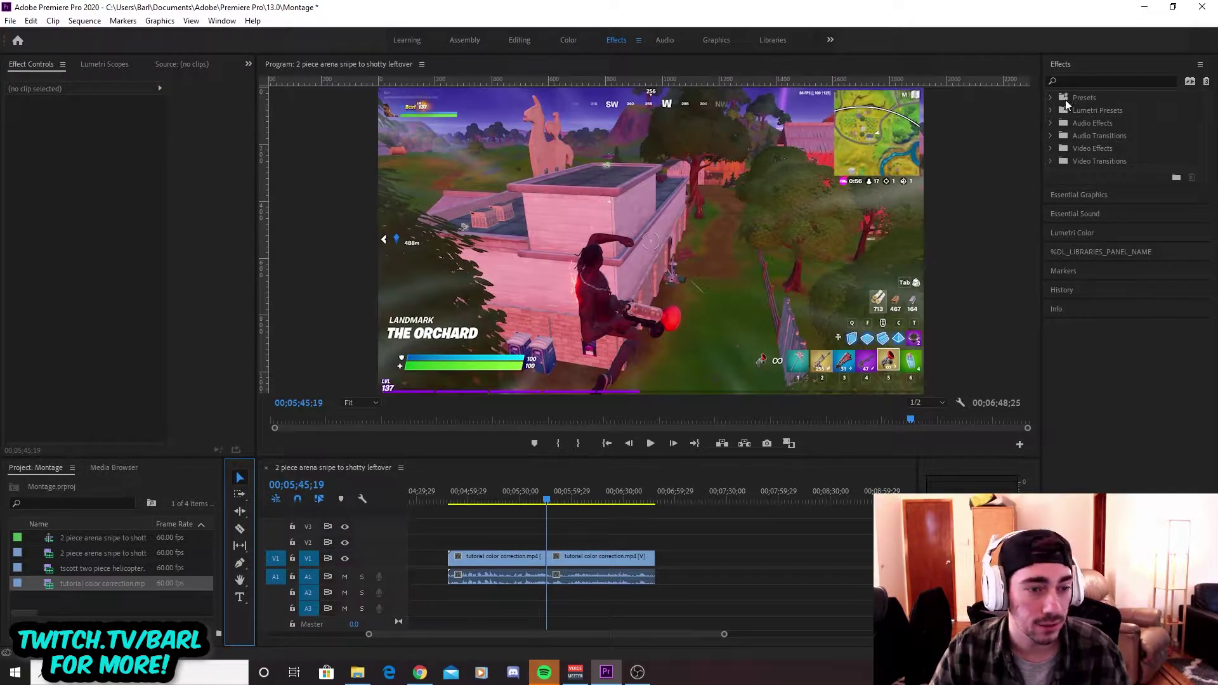
Search effects for 'color correct' and apply Brightness & Contrast and Lumetri Color to the second piece
left_click(1083, 79)
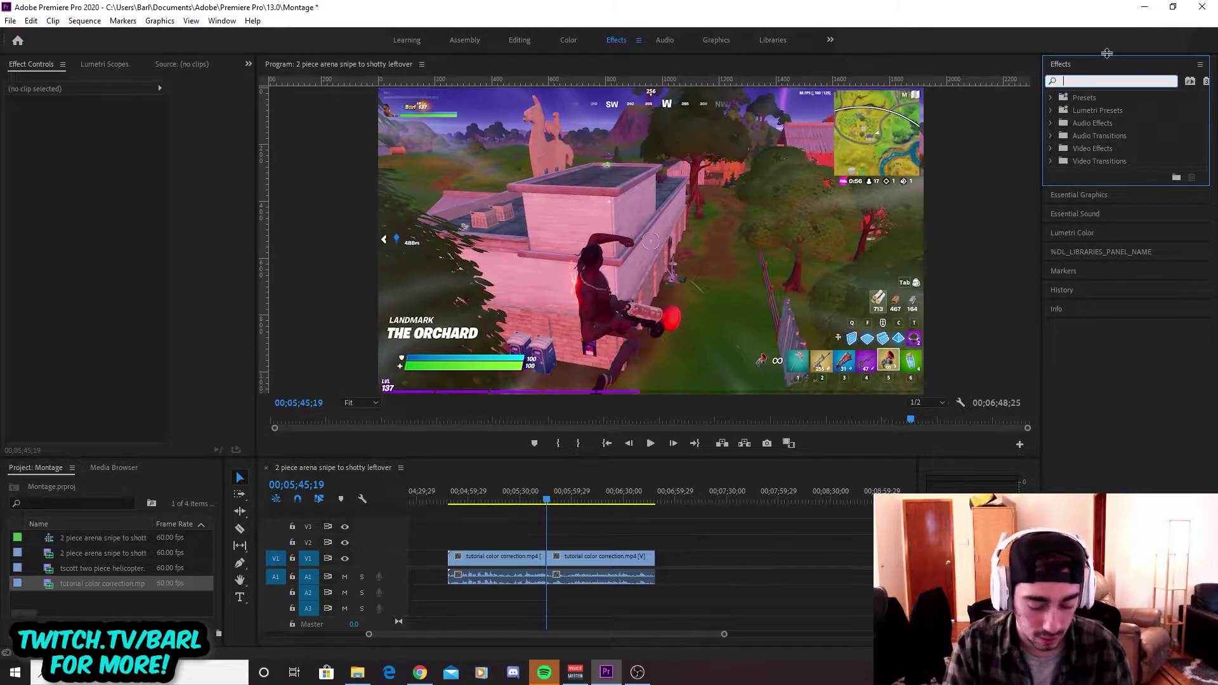
type("color co")
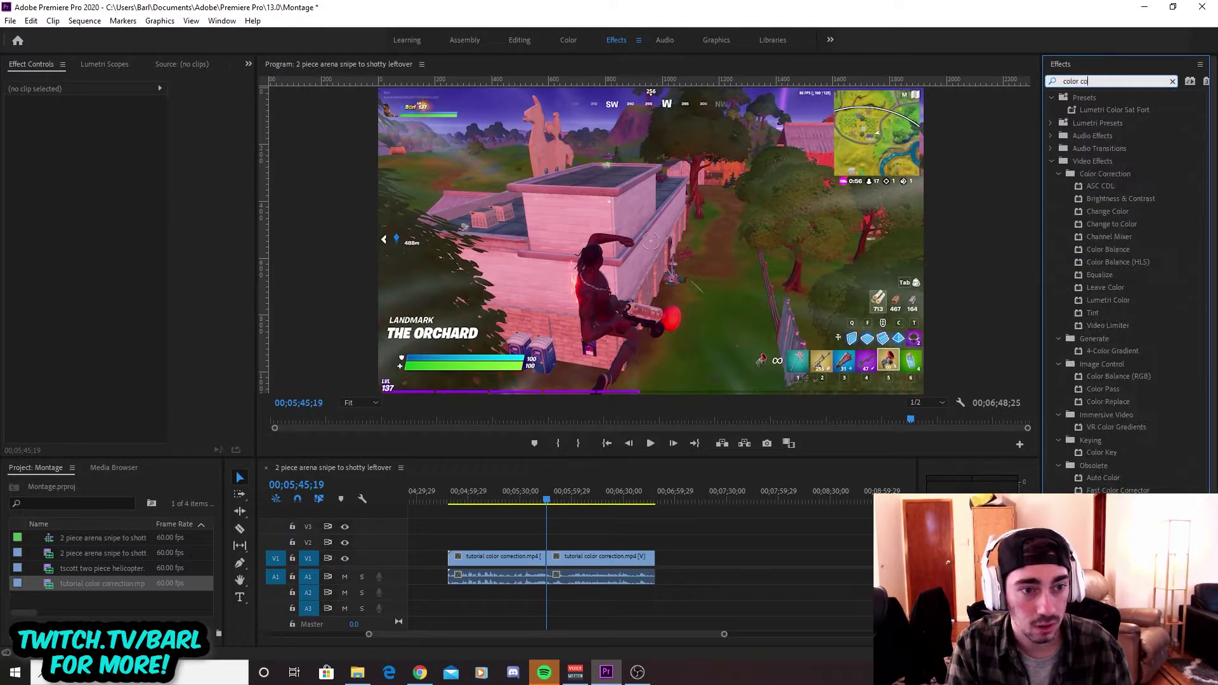
type("rrect")
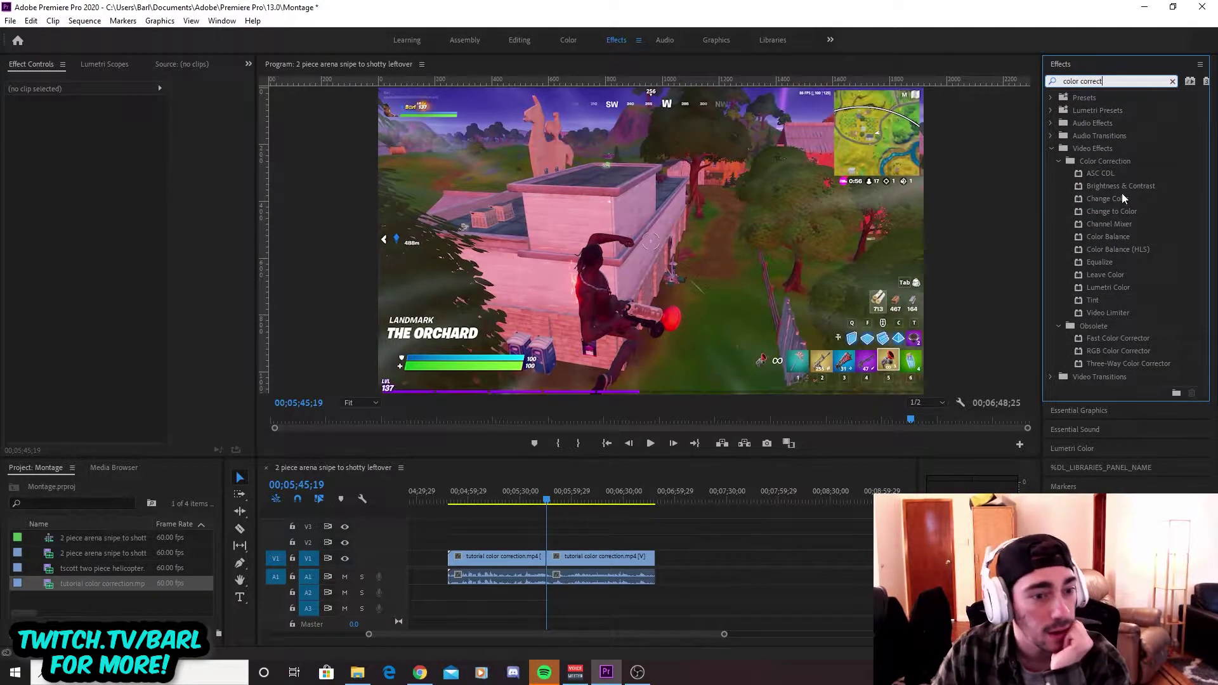
left_click(1124, 190)
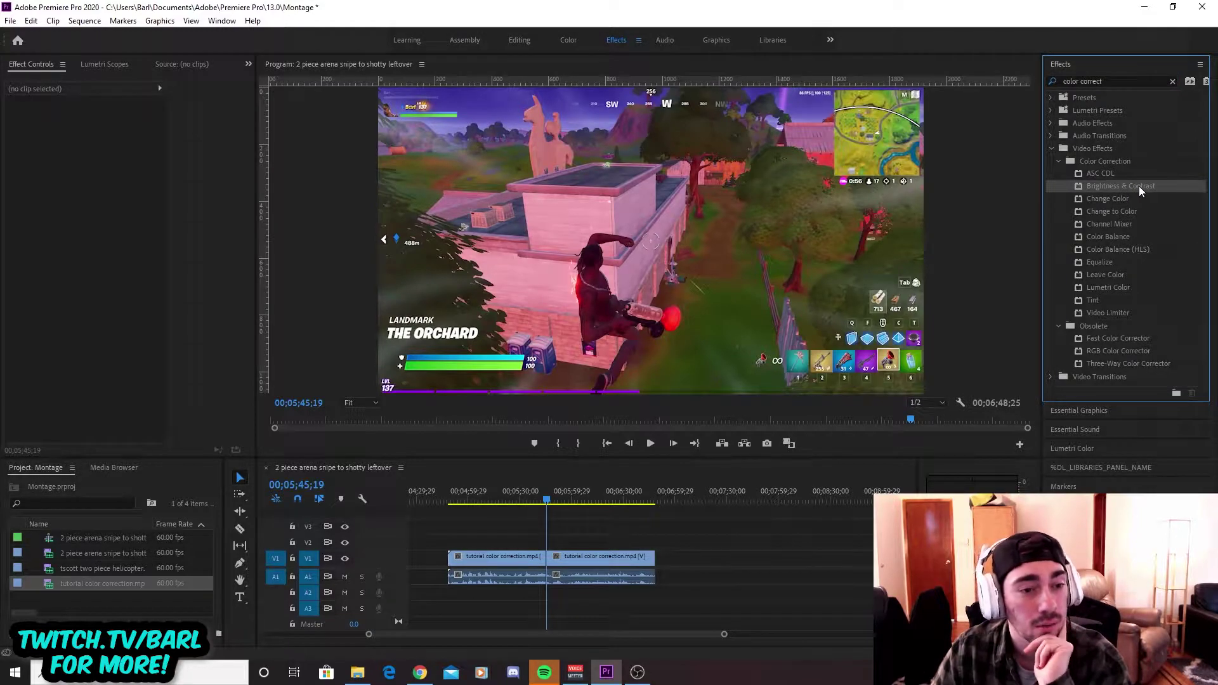
left_click_drag(1139, 185, 583, 562)
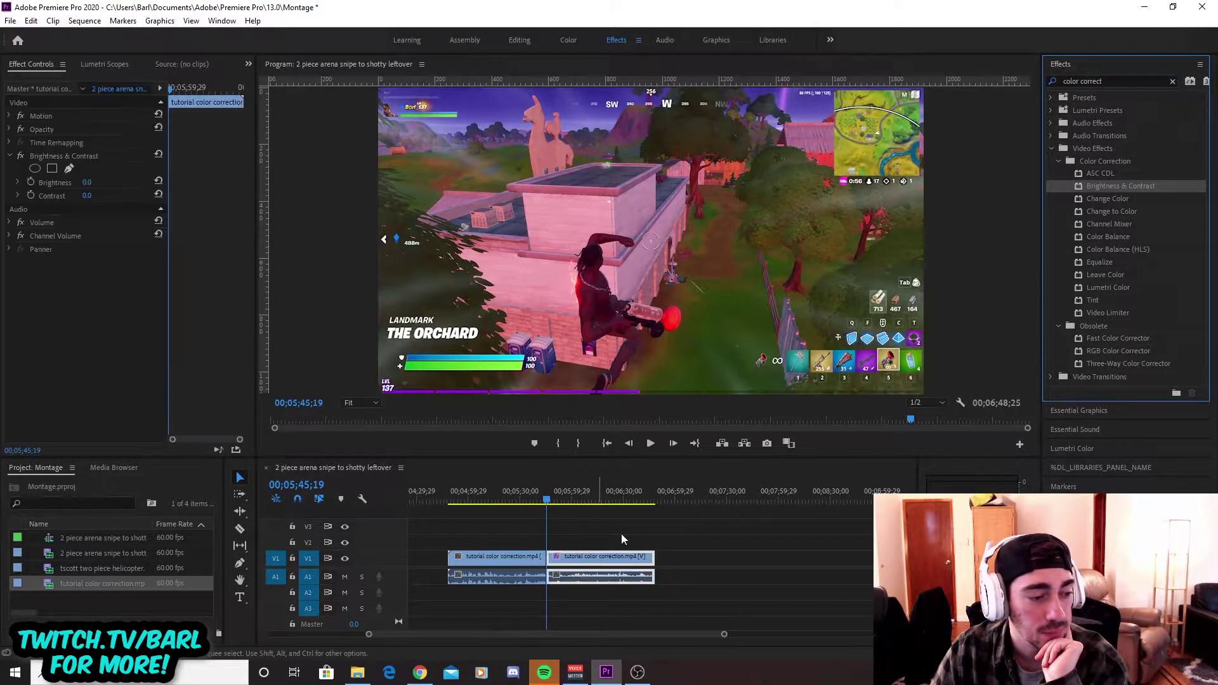
left_click(1127, 287)
left_click_drag(1129, 288, 590, 559)
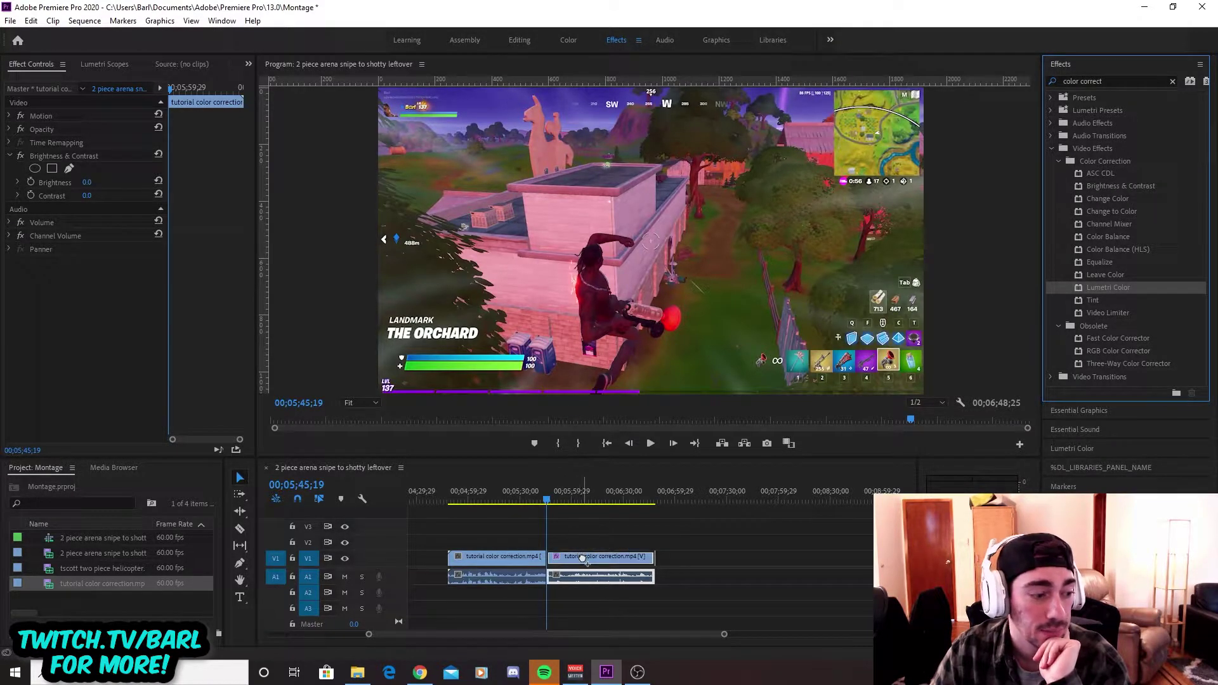
Search effects for 'sharpen' and apply Sharpen to the second piece
left_click(1172, 81)
type("sharpen")
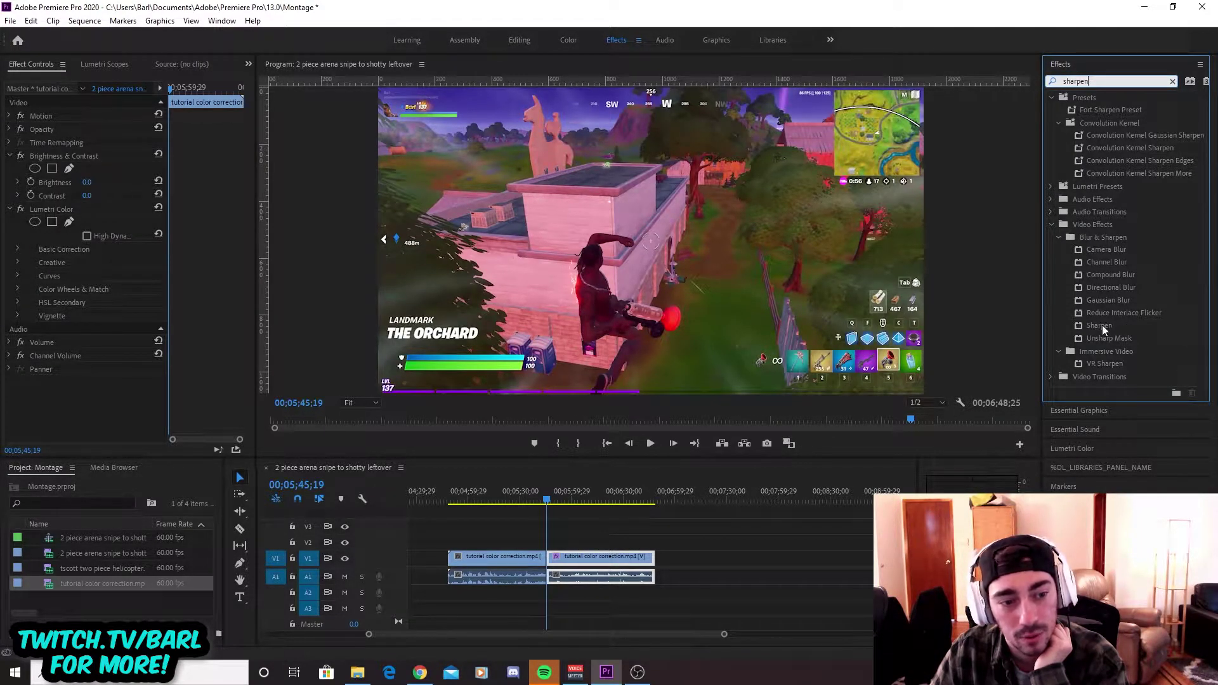
left_click_drag(1102, 325, 597, 559)
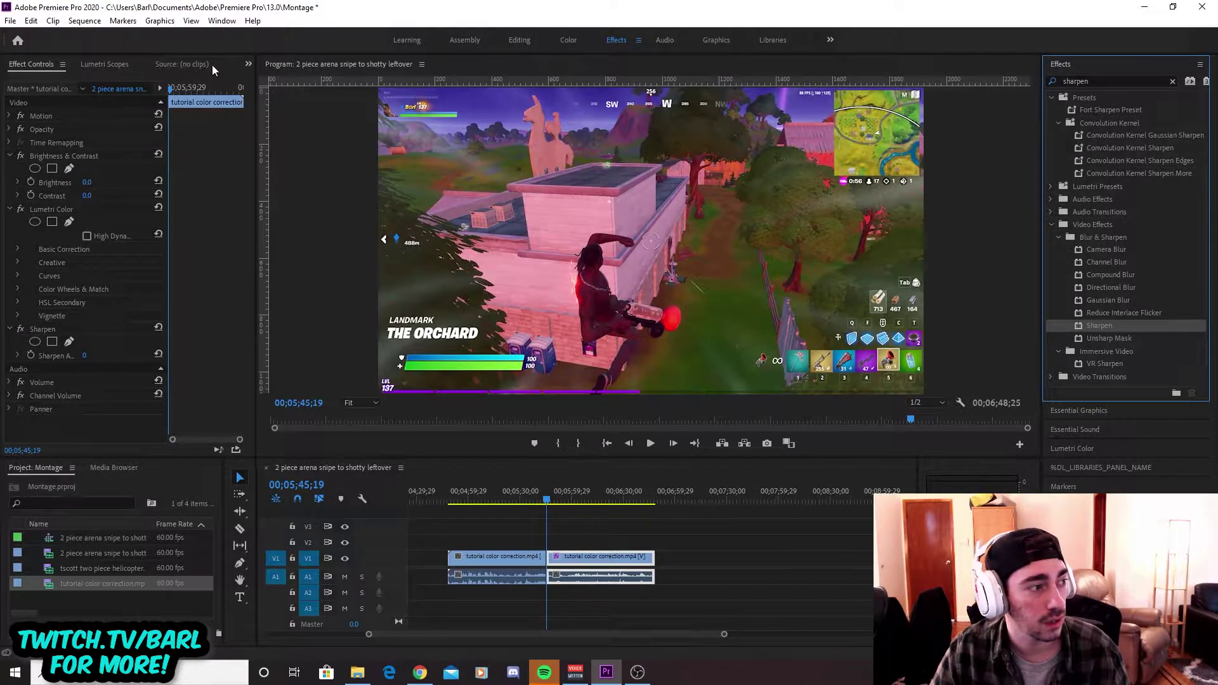
Select the second V1 clip and widen the Effect Controls property-name column
left_click(248, 64)
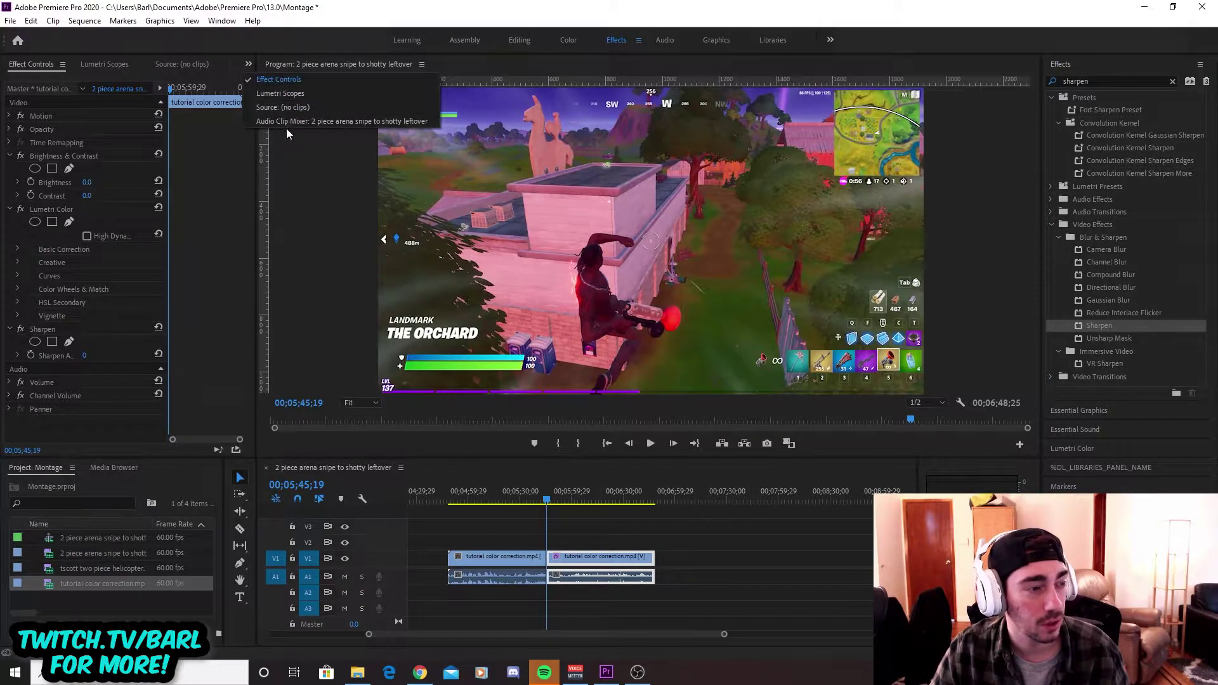
left_click(247, 70)
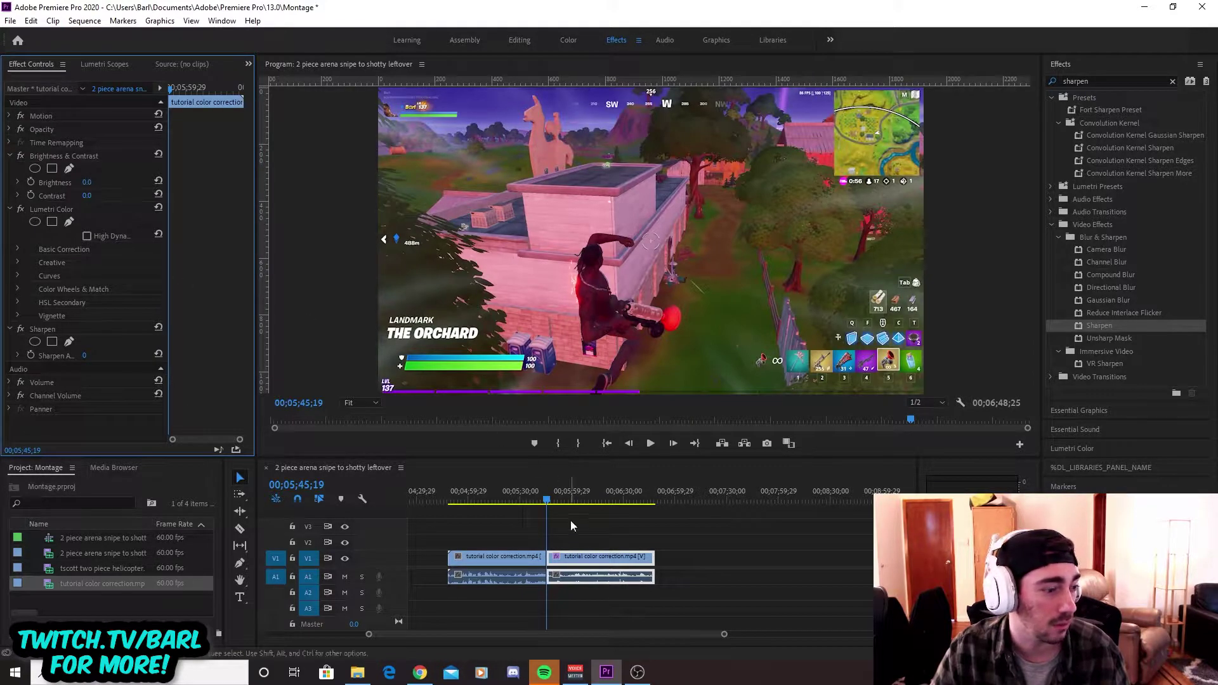
left_click(579, 560)
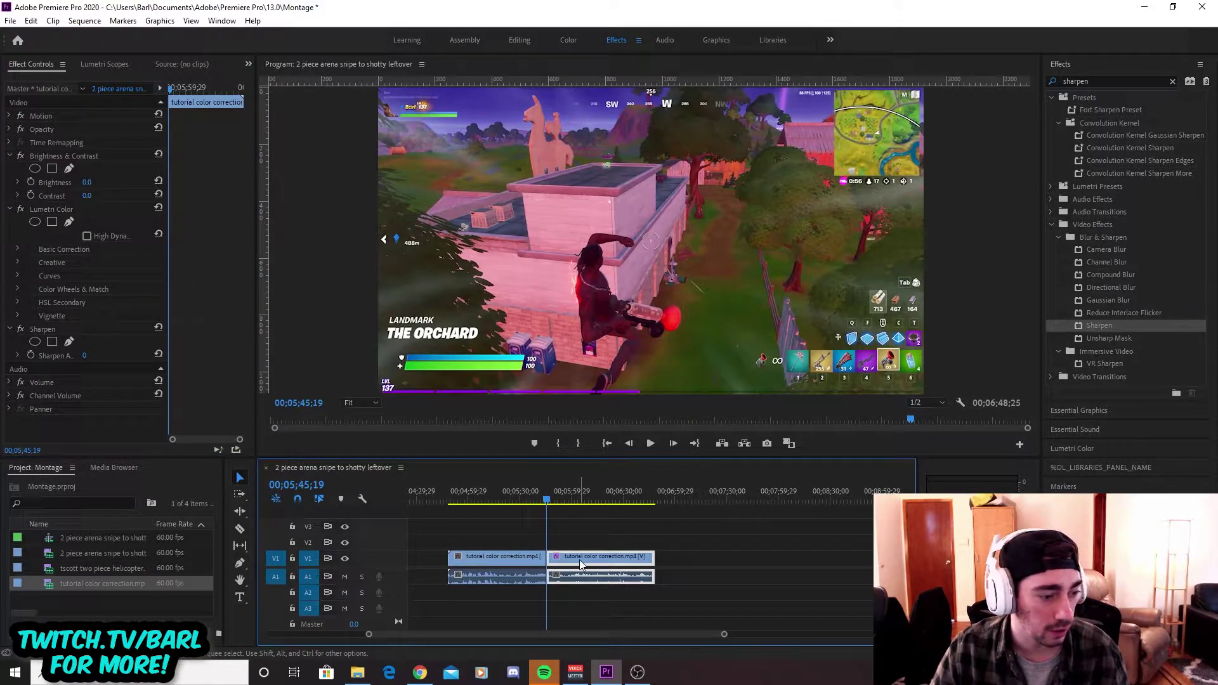
left_click_drag(168, 163, 221, 165)
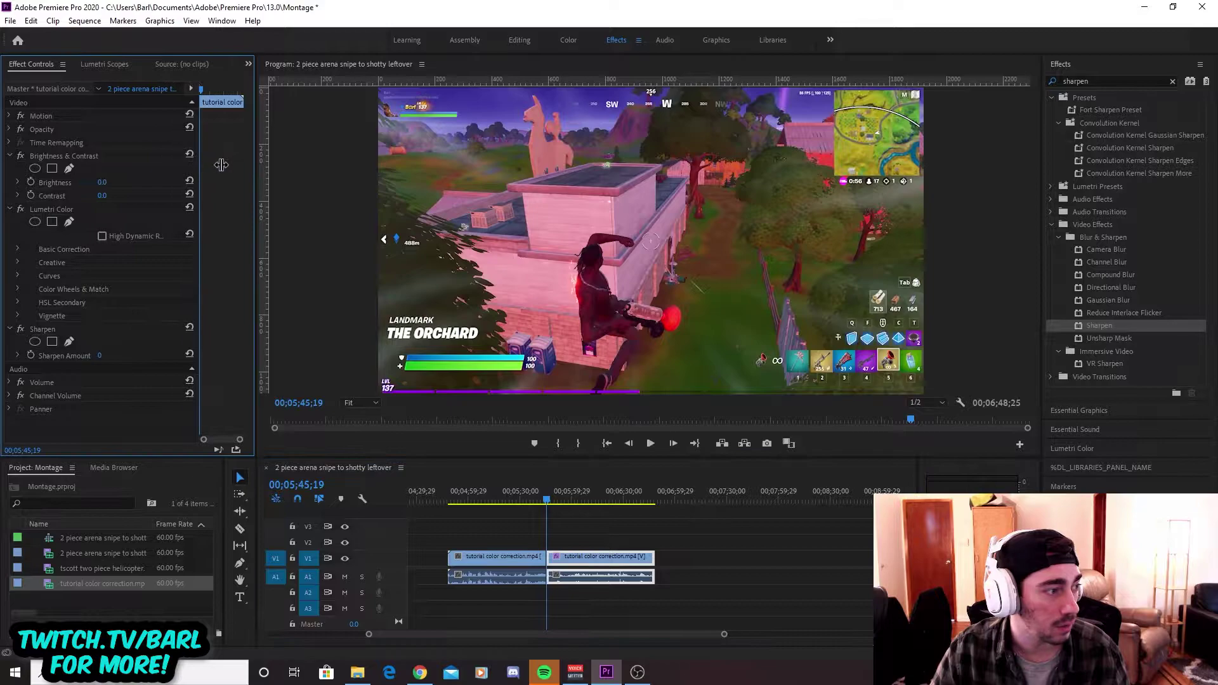
Set Brightness to -10 and Contrast to 10, then preview a later frame
left_click(102, 182)
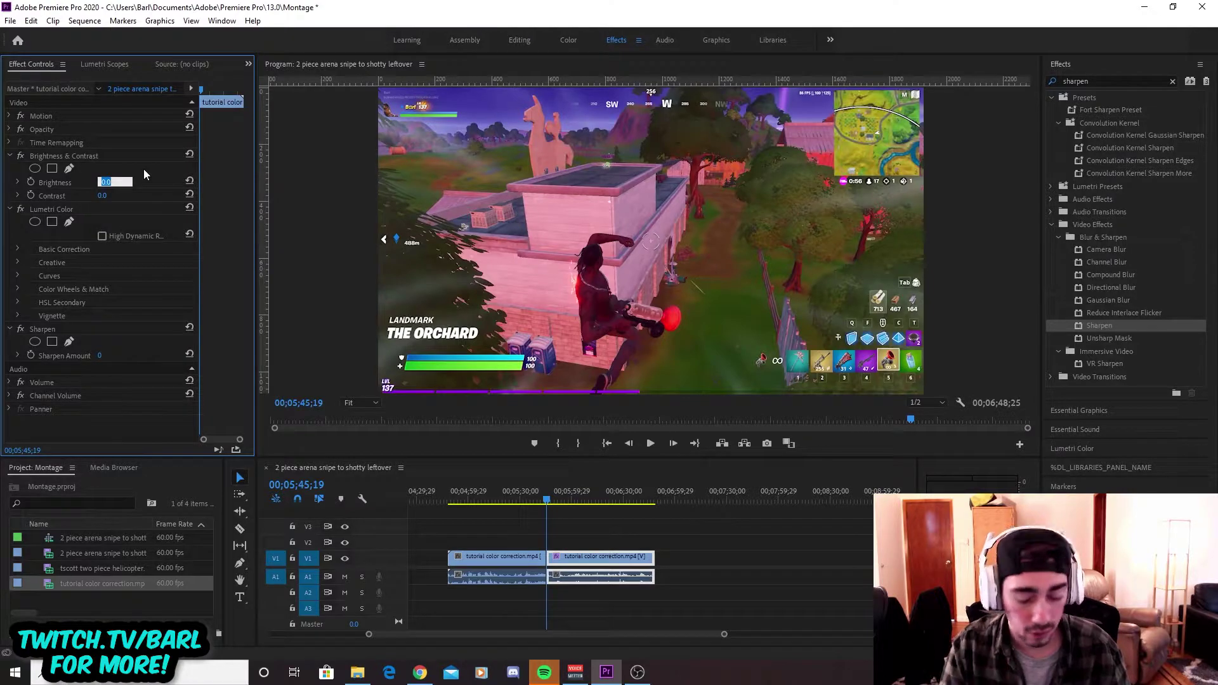
type("-10")
key("Return")
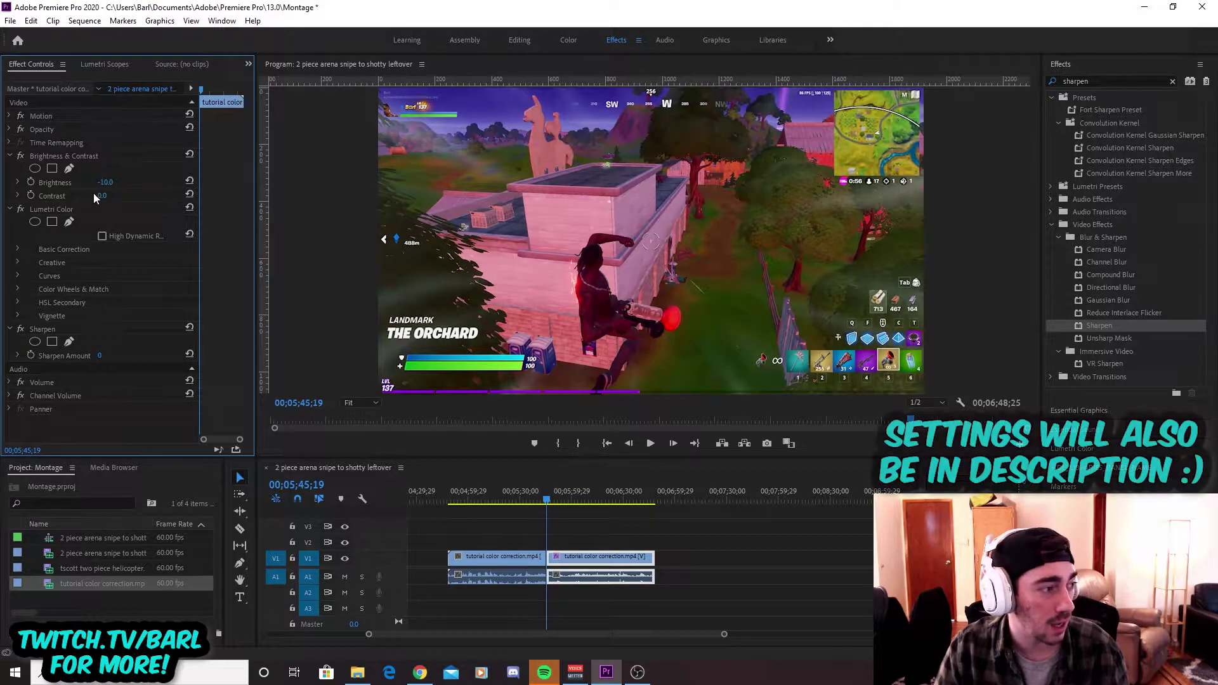
left_click(102, 195)
type("10")
key("Return")
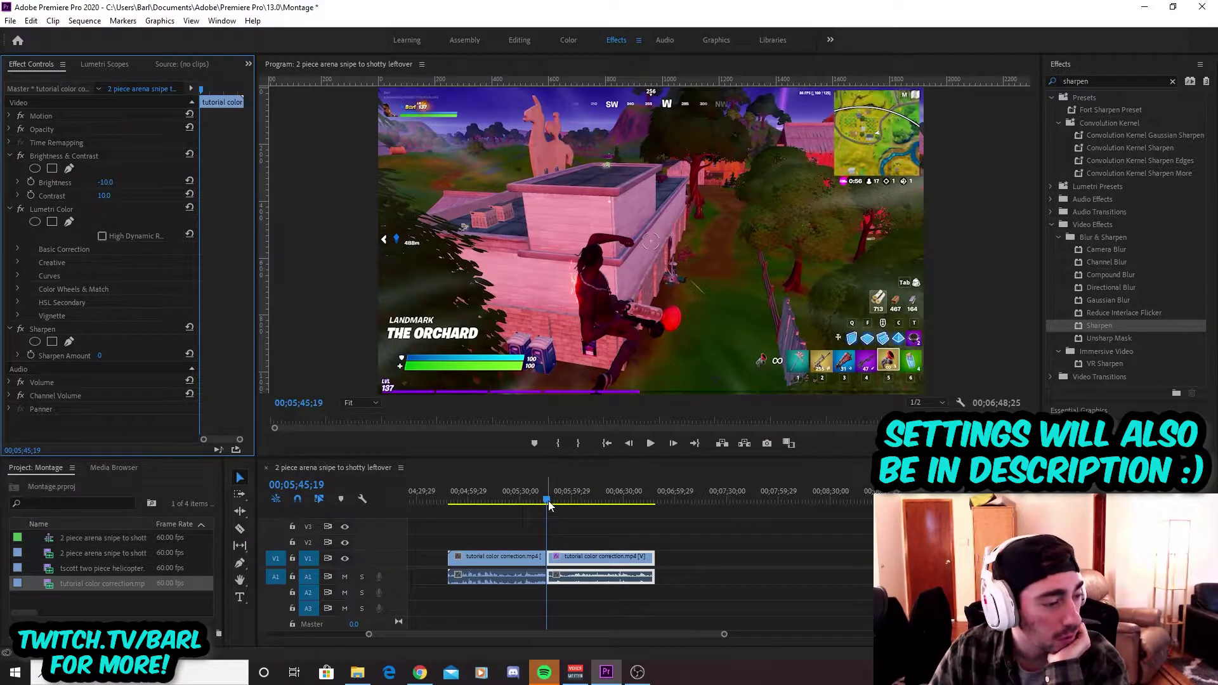
mouse_move(550, 501)
left_mouse_down()
mouse_move(574, 496)
mouse_move(562, 502)
left_mouse_up()
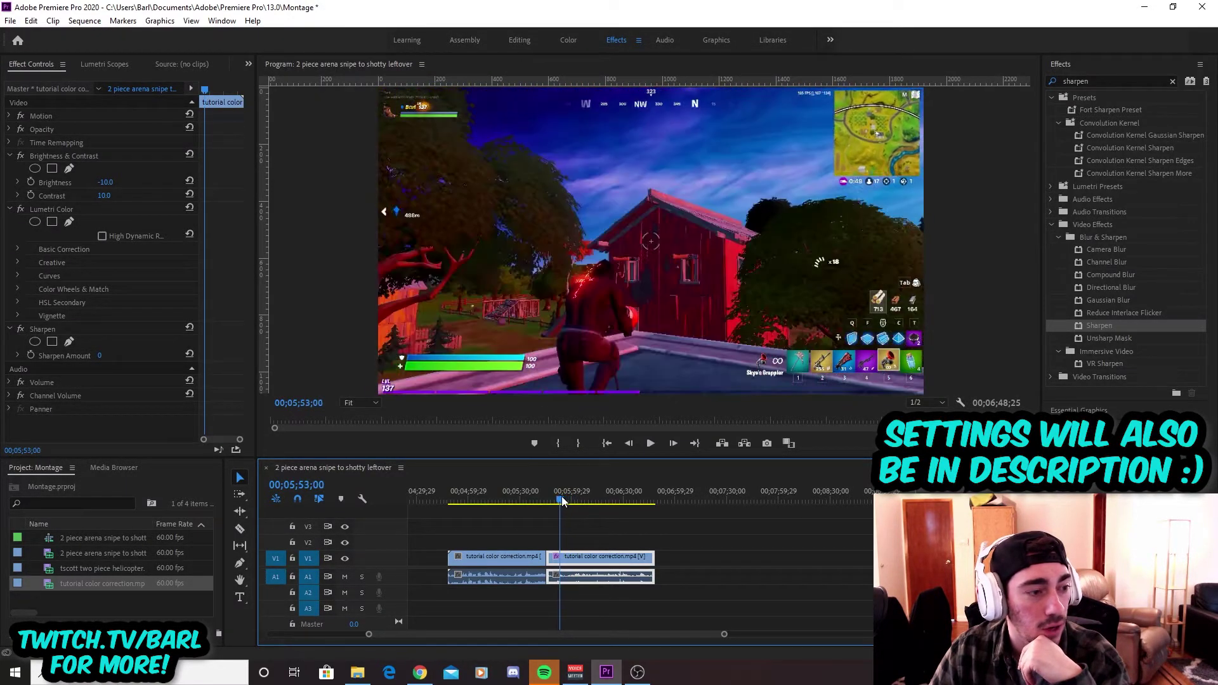
Soften the correction to Brightness -5 and Contrast 5, previewing around 06;02;08
left_click(106, 182)
key("BackSpace")
type("-5")
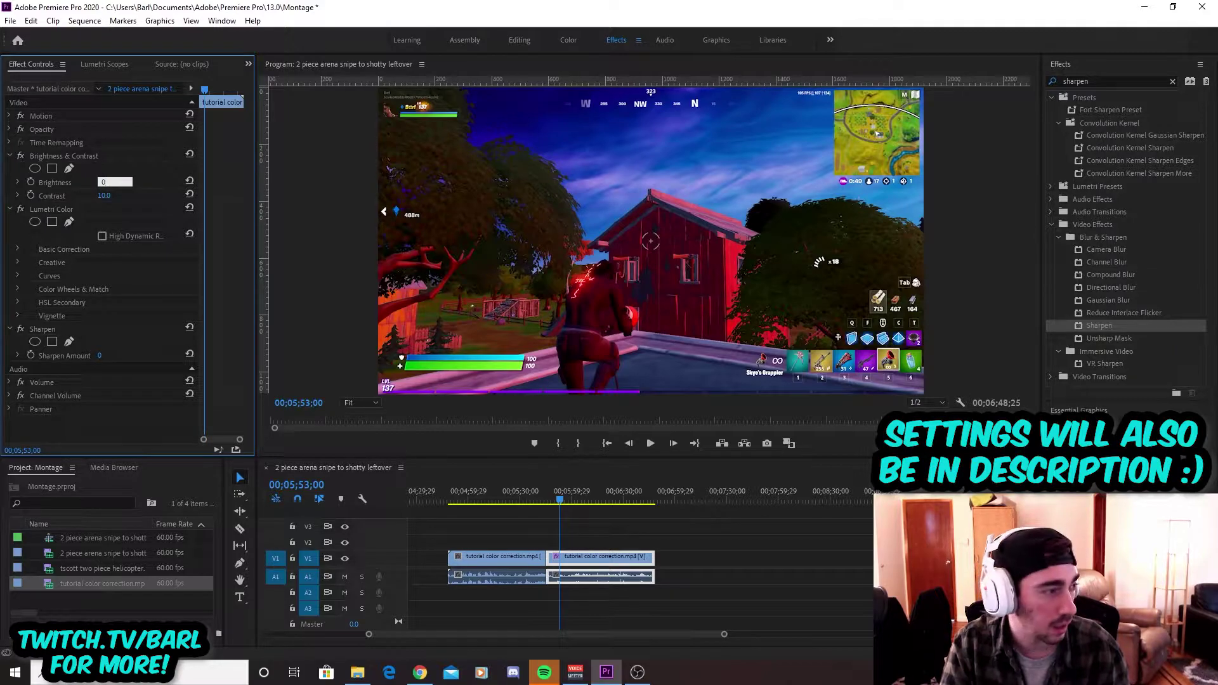
key("Return")
left_click(106, 195)
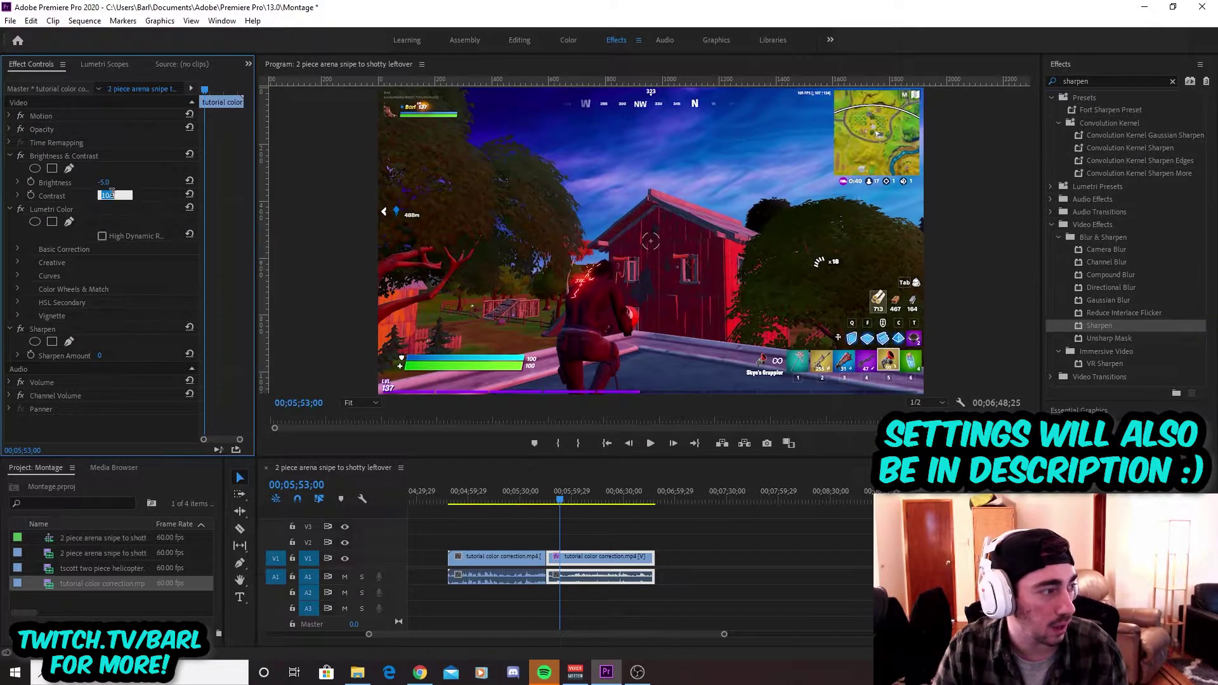
type("5")
key("Return")
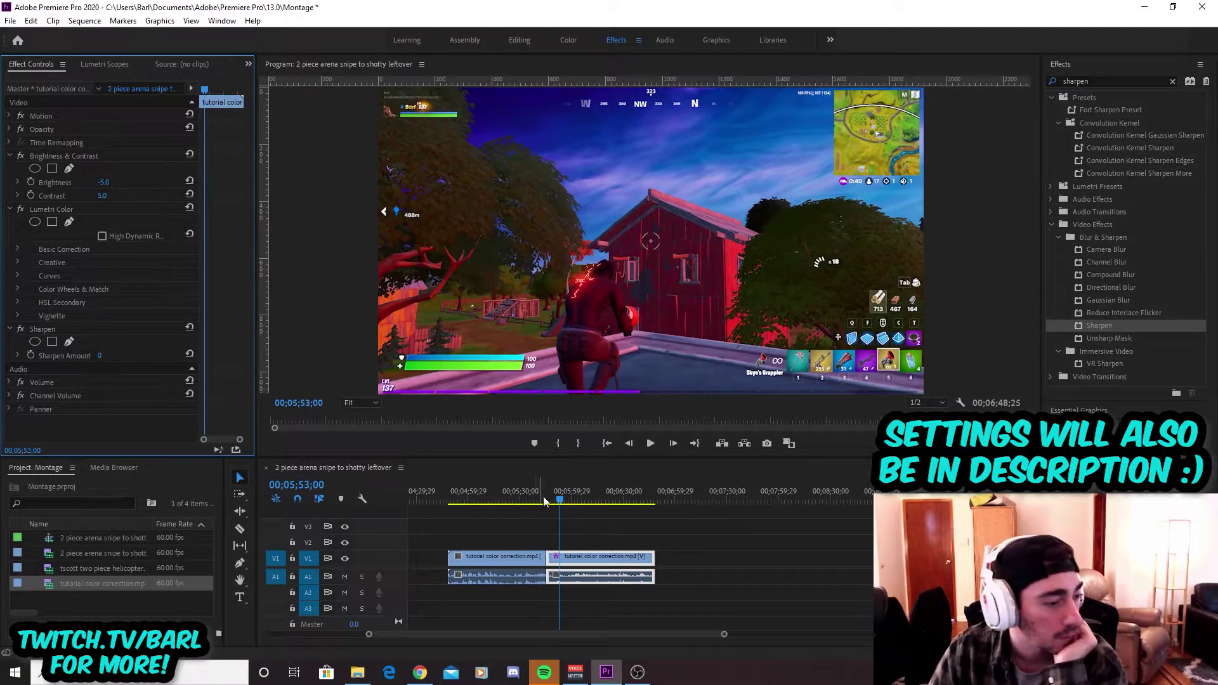
mouse_move(559, 500)
left_mouse_down()
mouse_move(596, 504)
mouse_move(582, 504)
left_mouse_up()
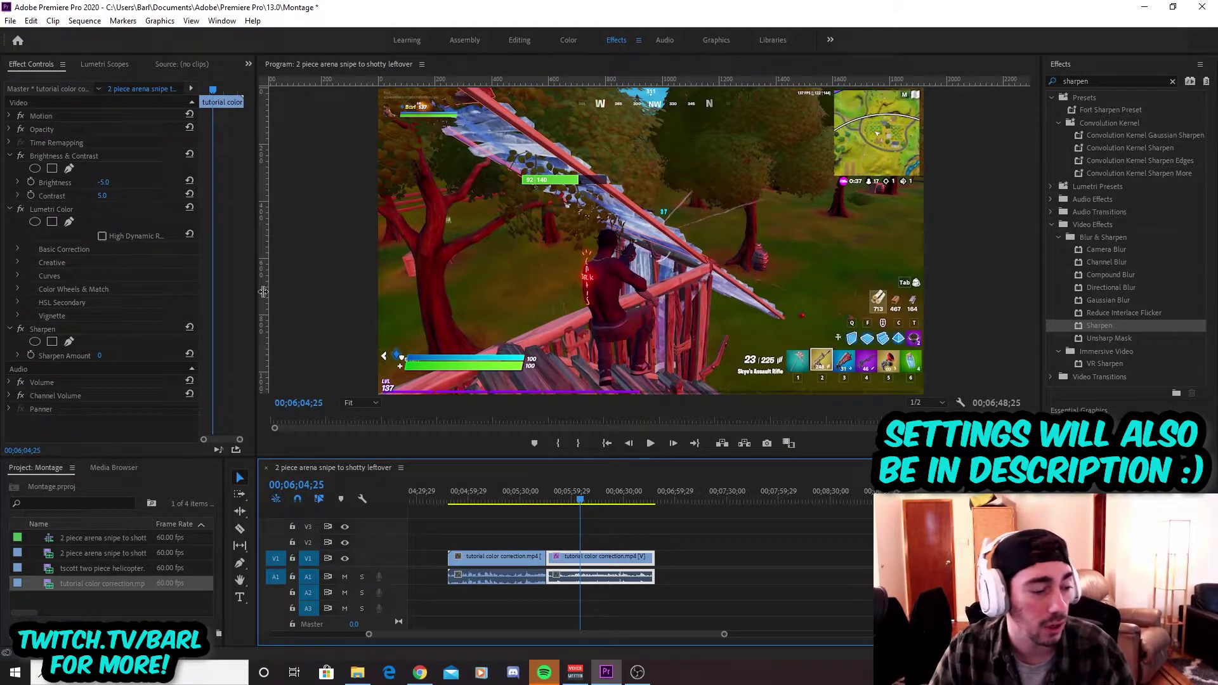
left_click_drag(582, 503, 575, 501)
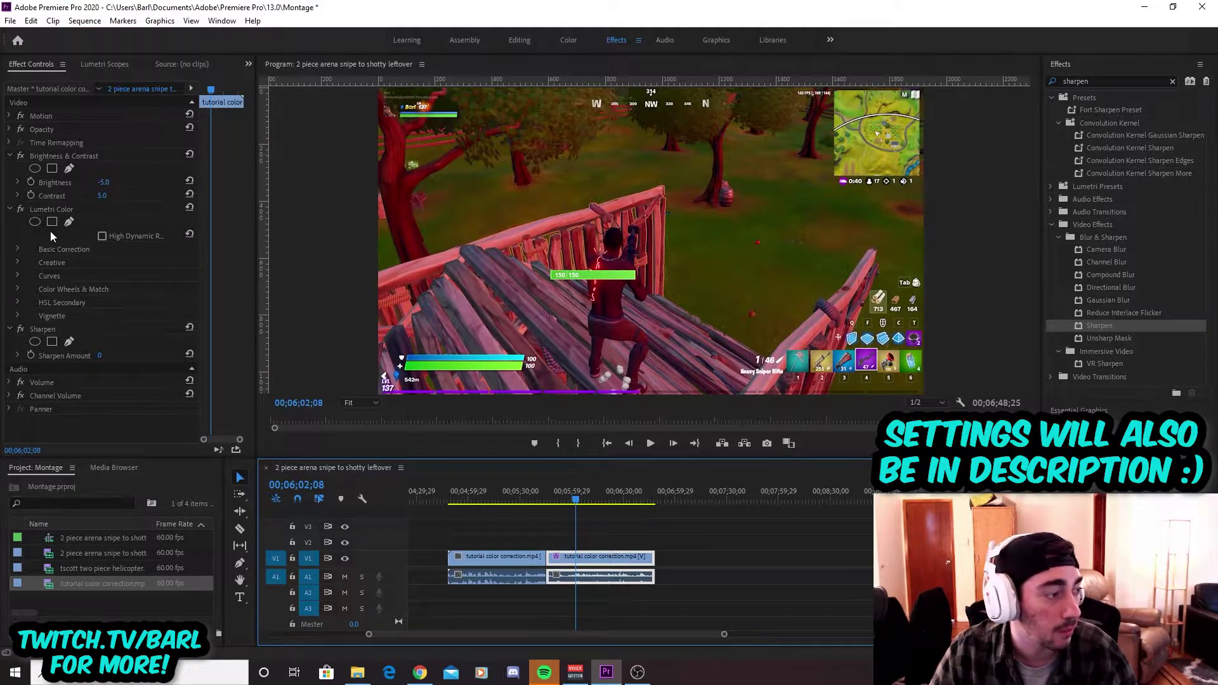
Expand Lumetri Color's Basic Correction and set Saturation to 110
left_click(18, 248)
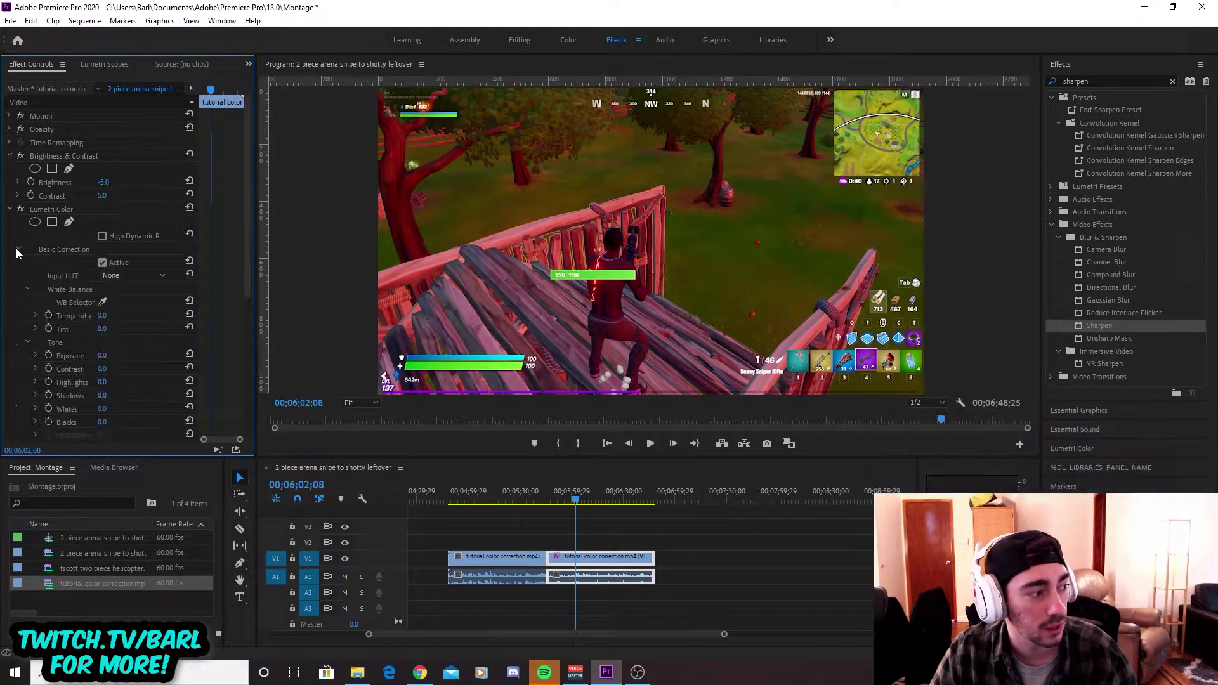
scroll(95, 285, "down", 2)
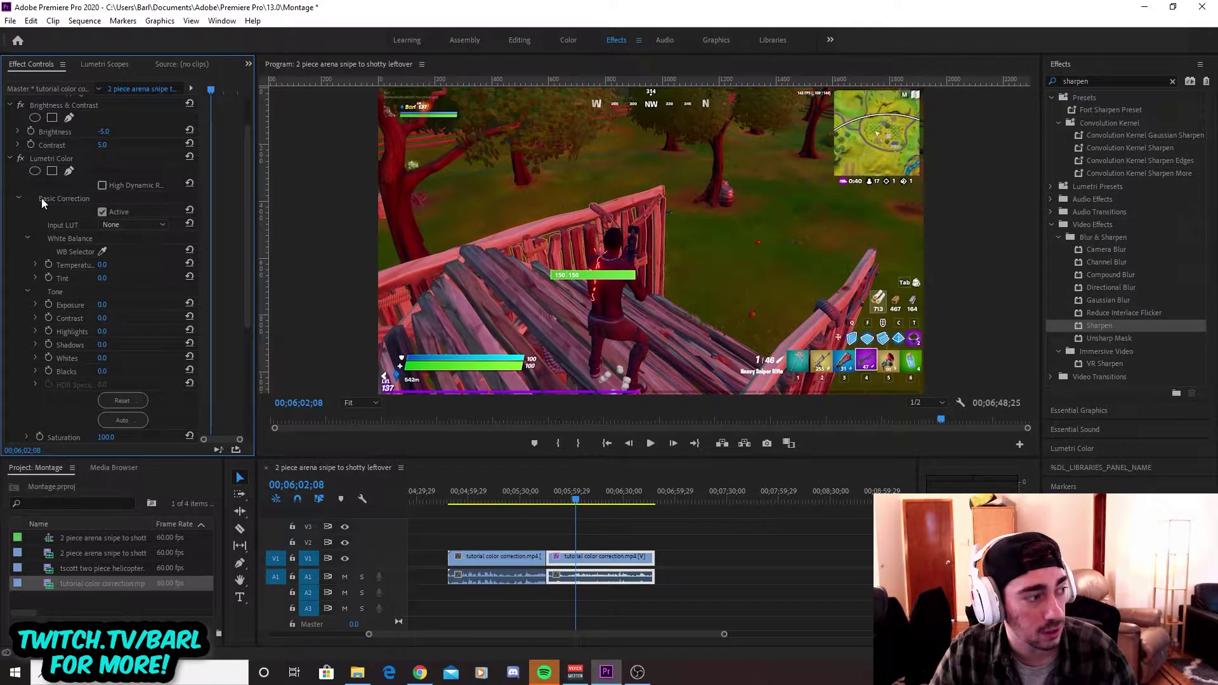
left_click(18, 199)
left_click(17, 248)
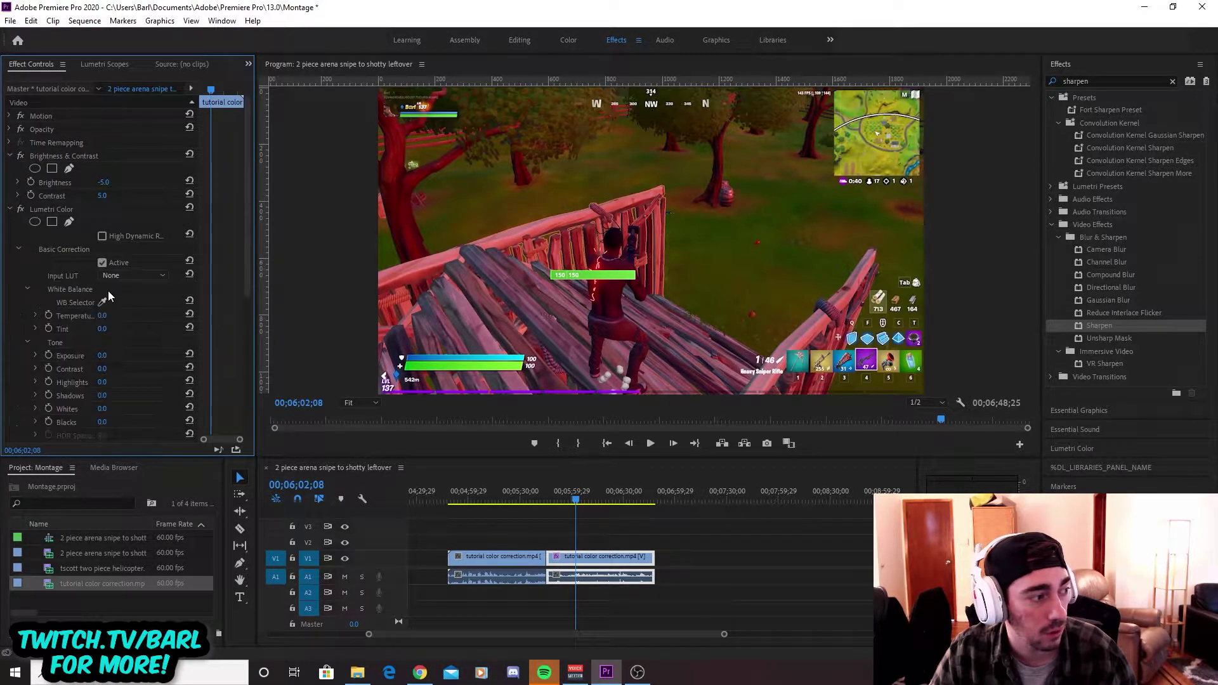
scroll(105, 317, "down", 3)
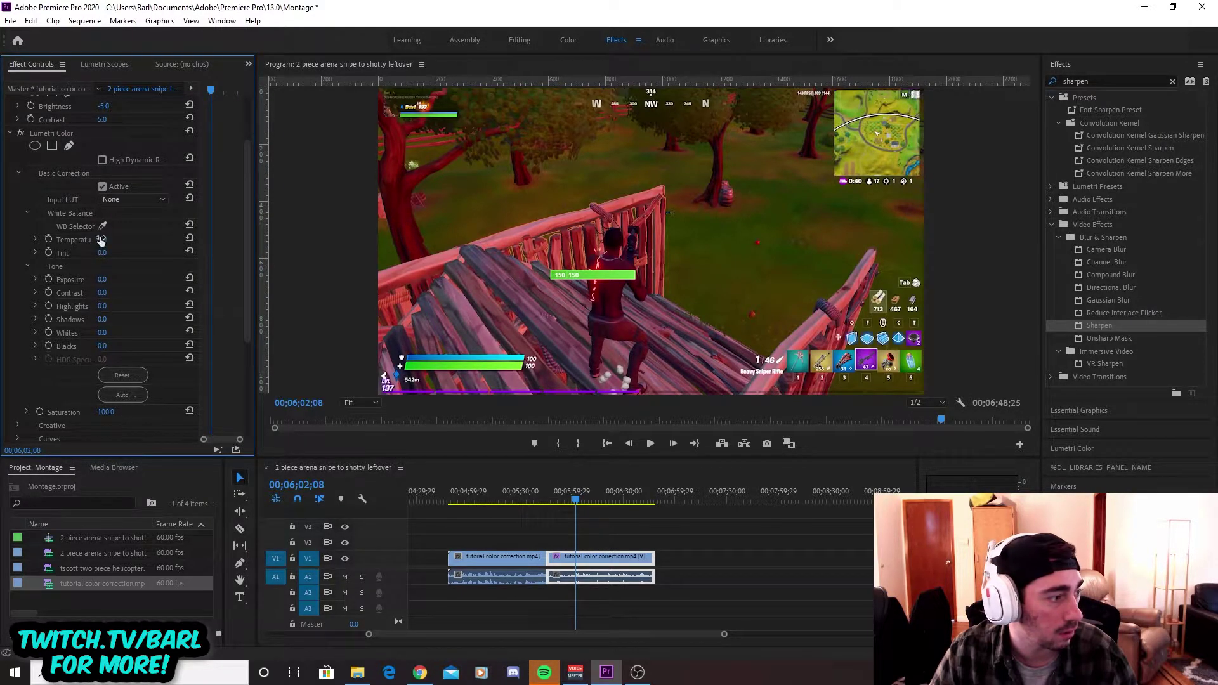
scroll(110, 282, "down", 2)
scroll(110, 369, "down", 2)
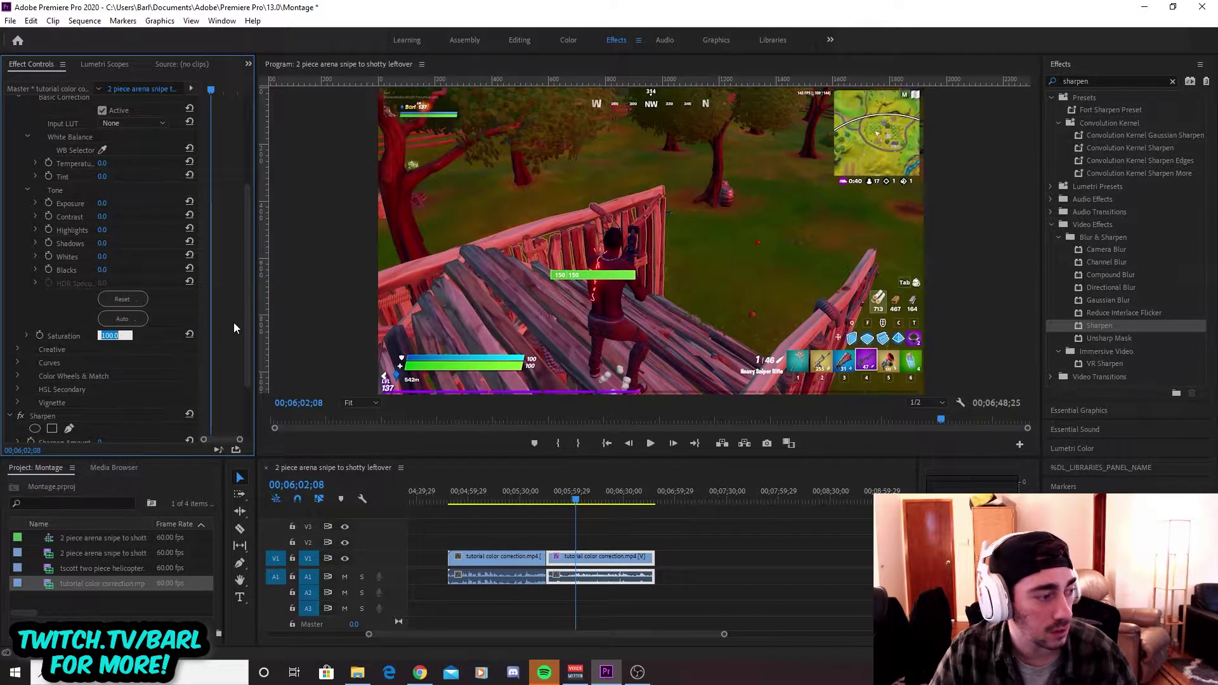
type("110")
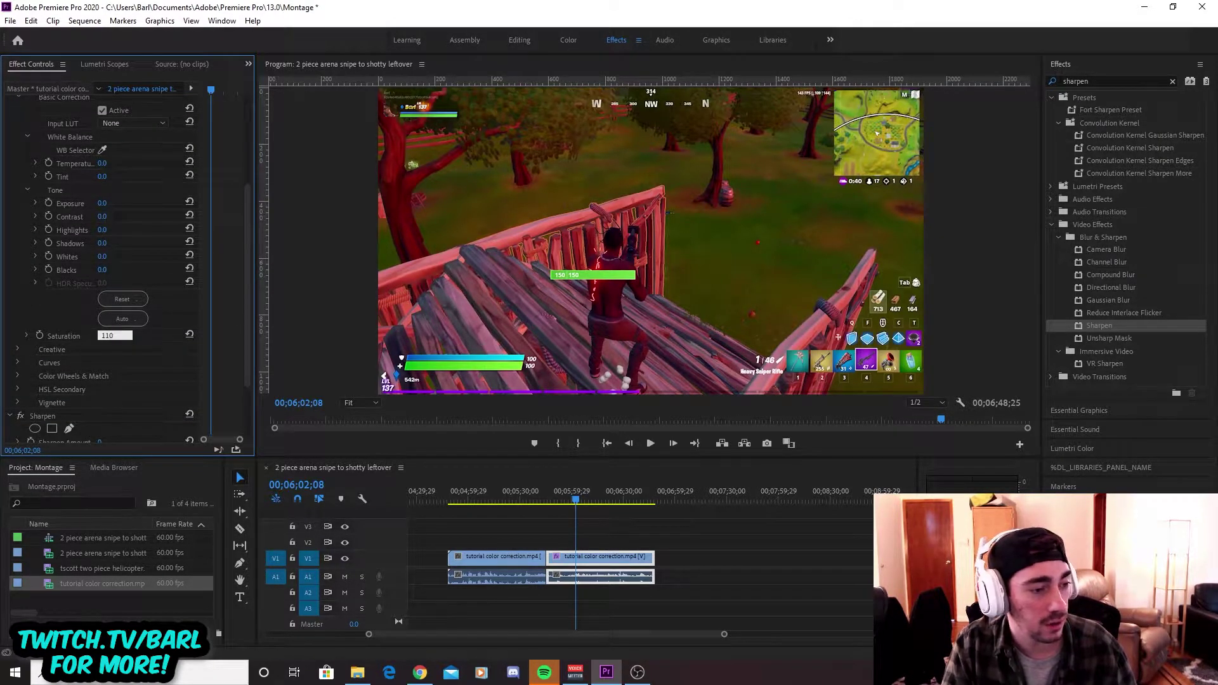
key("Return")
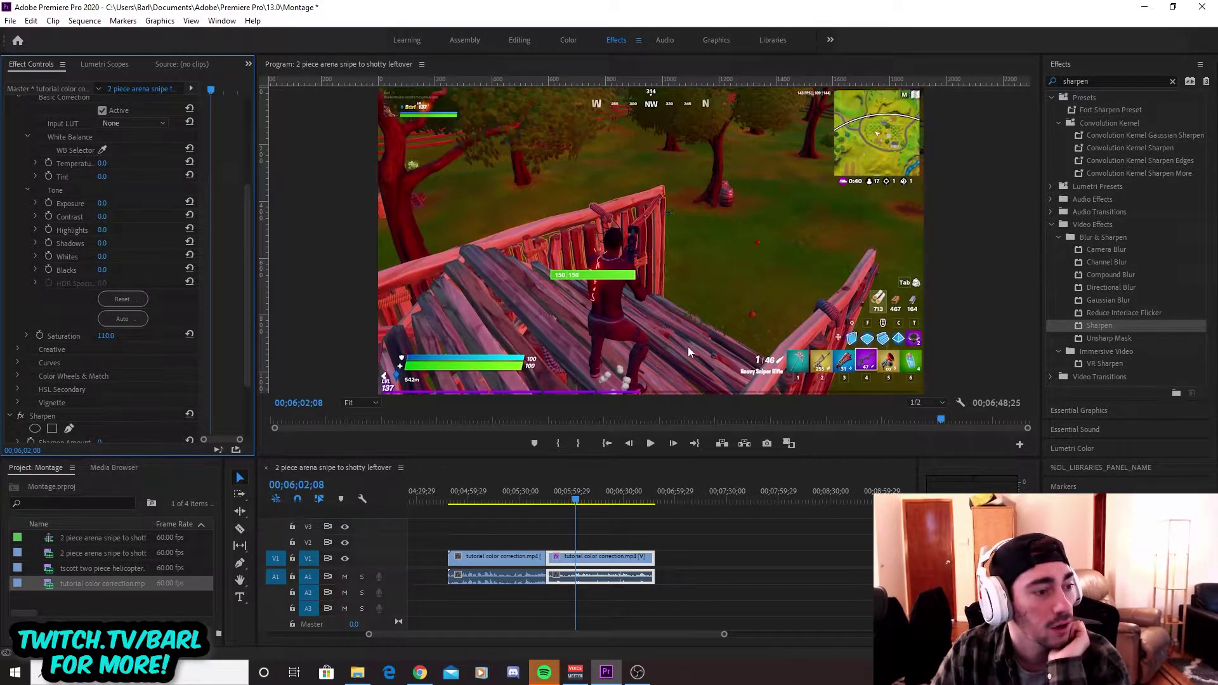
Collapse Lumetri and Brightness & Contrast, set Sharpen Amount to 10, and preview near 05;43
scroll(54, 191, "up", 3)
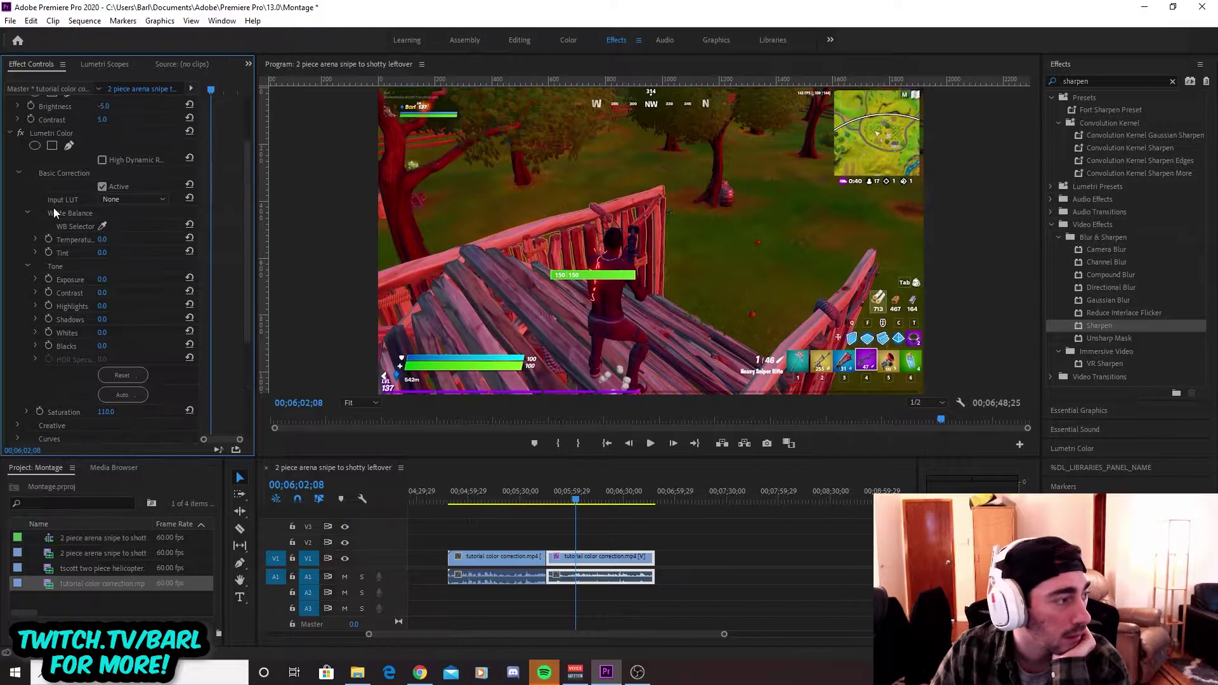
left_click(9, 210)
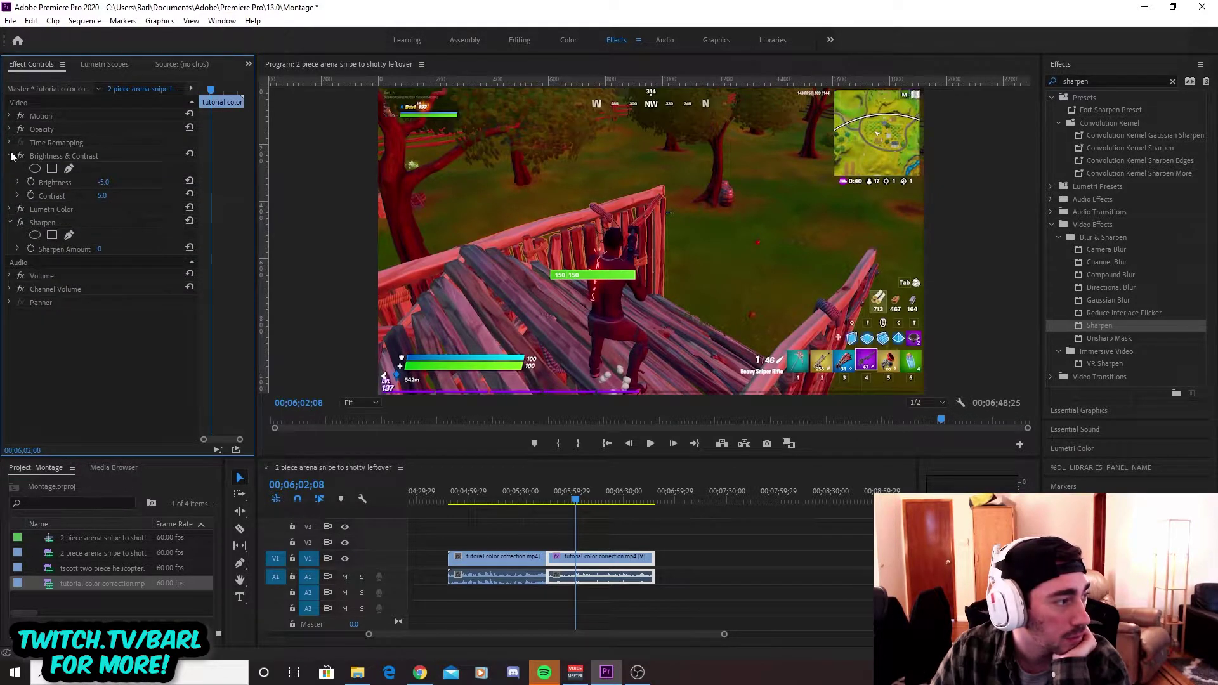
left_click(9, 155)
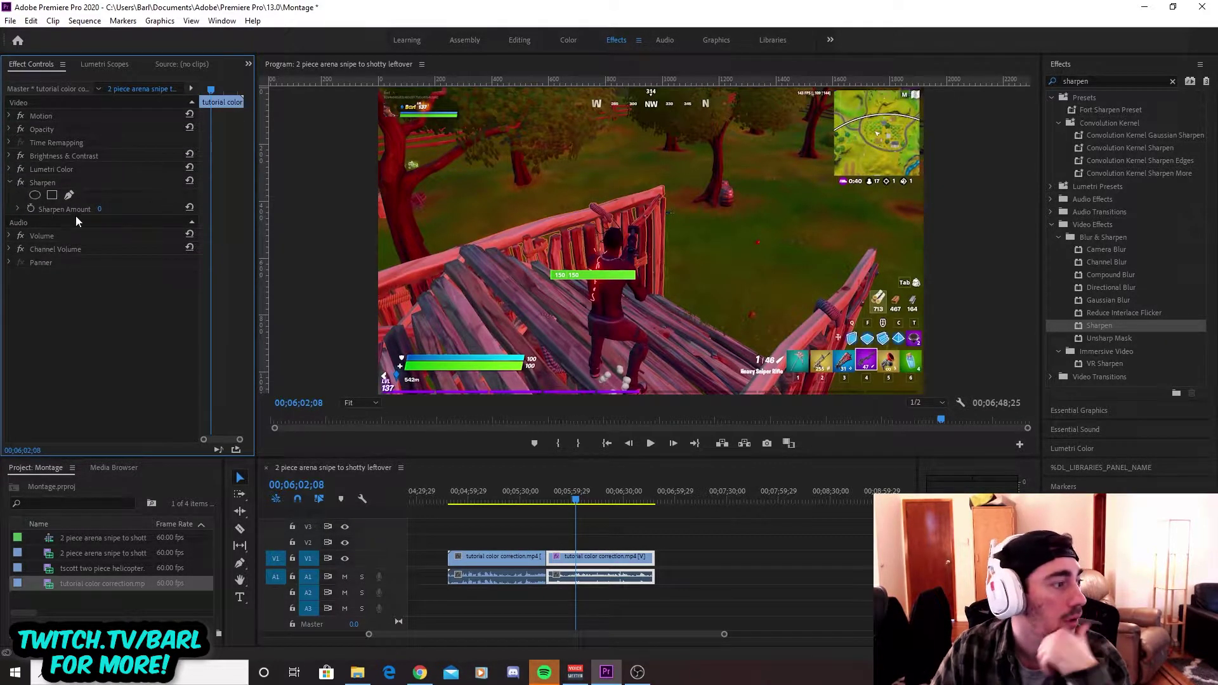
left_click(100, 210)
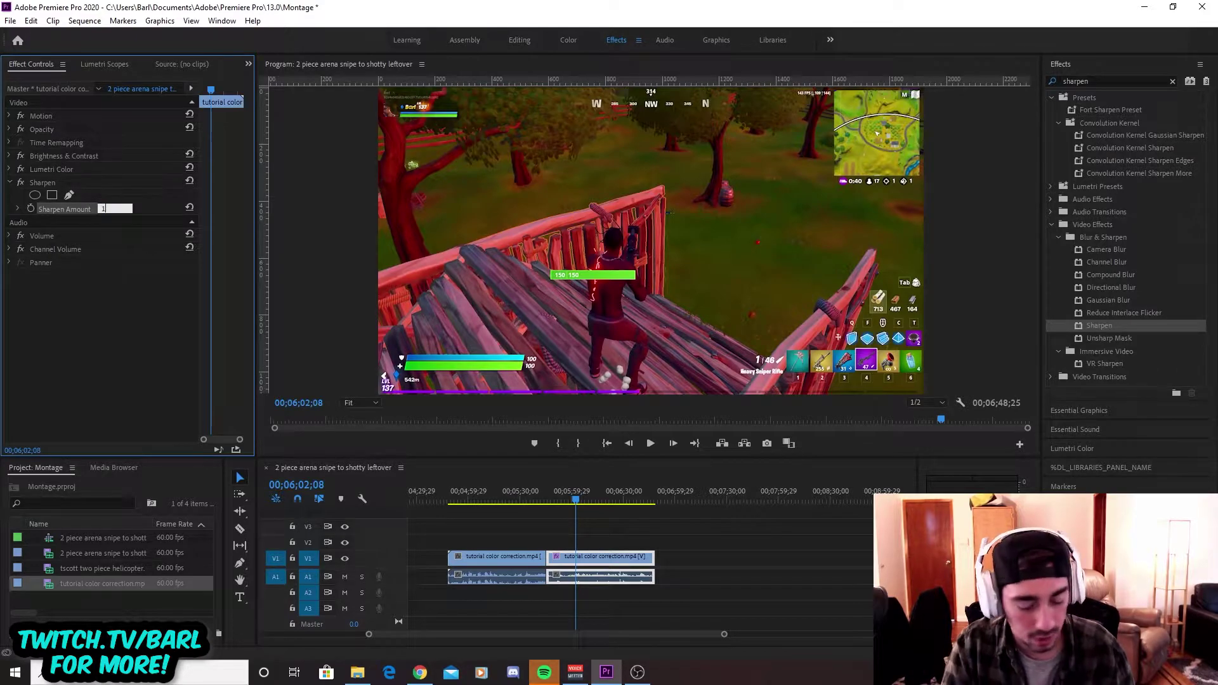
key("Return")
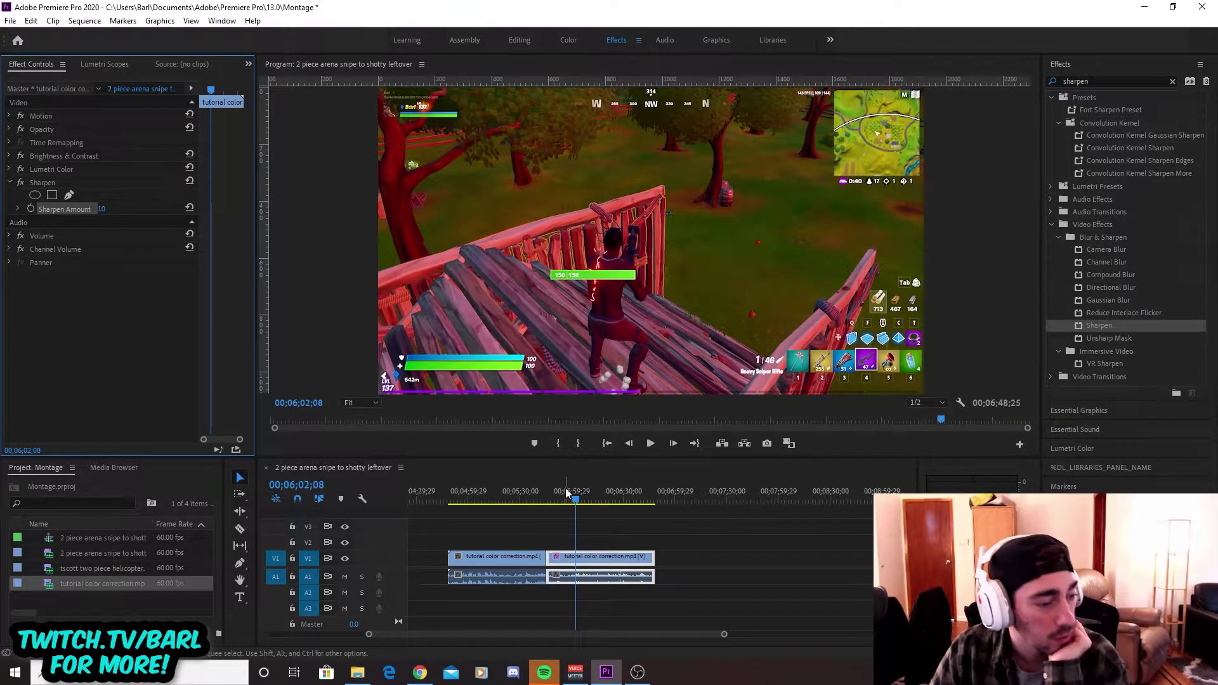
left_click_drag(574, 501, 542, 500)
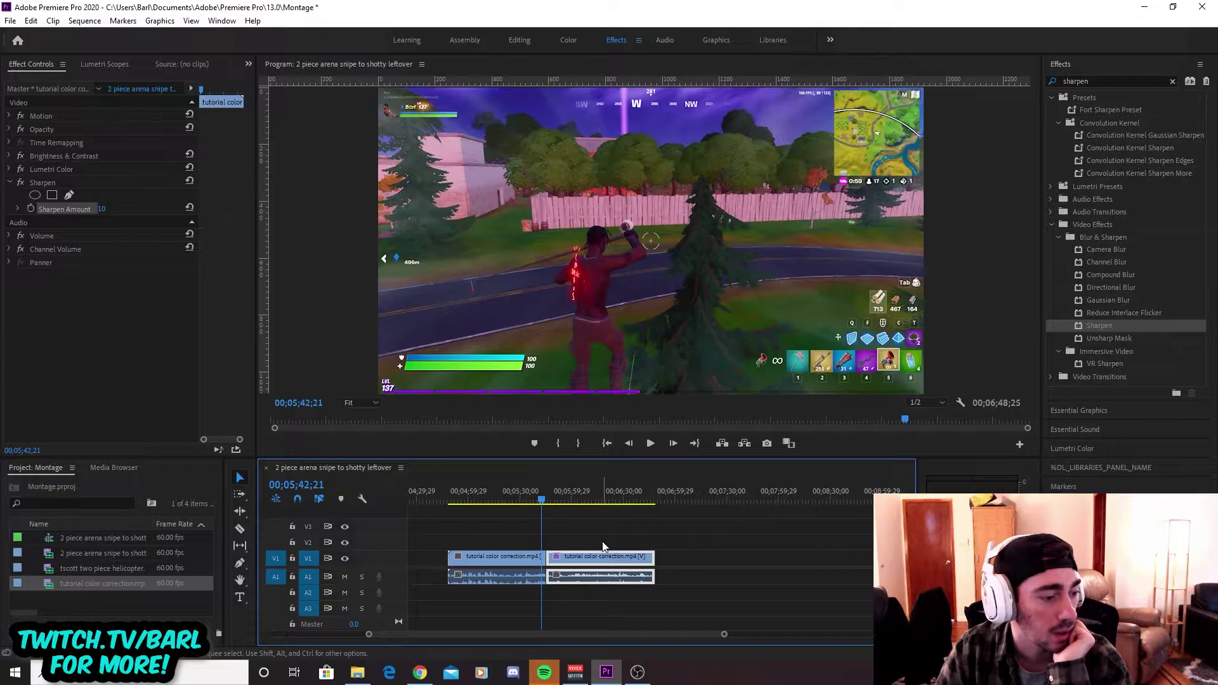
key("space")
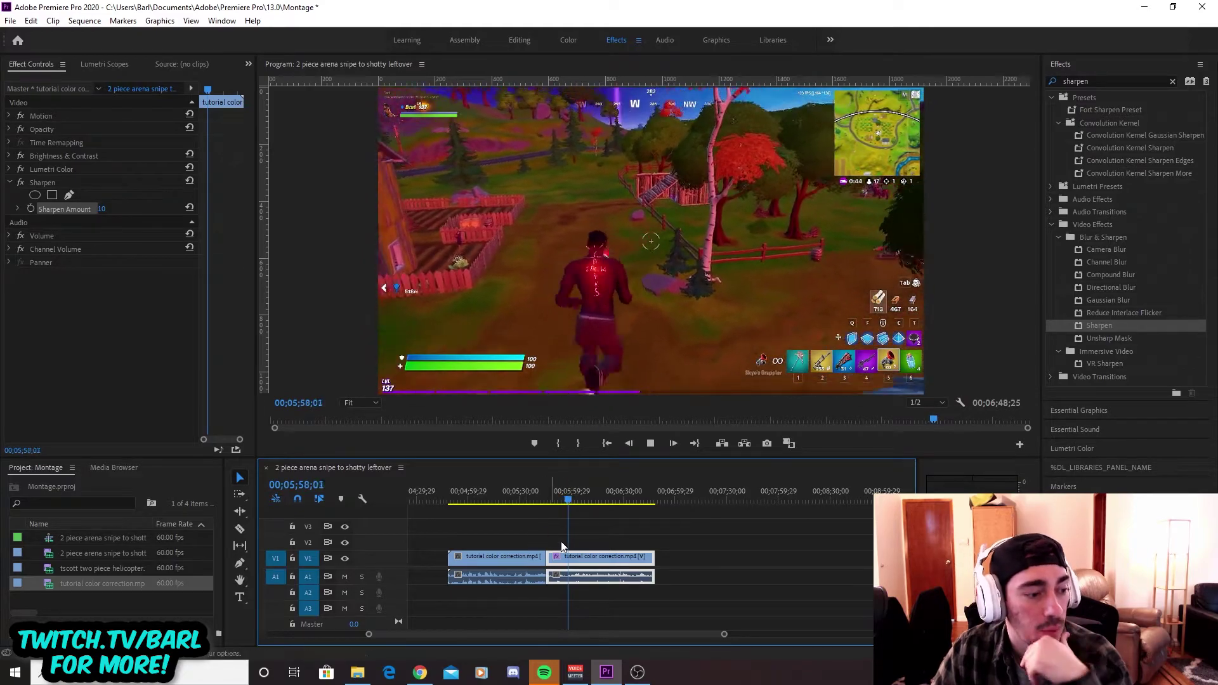
key("space")
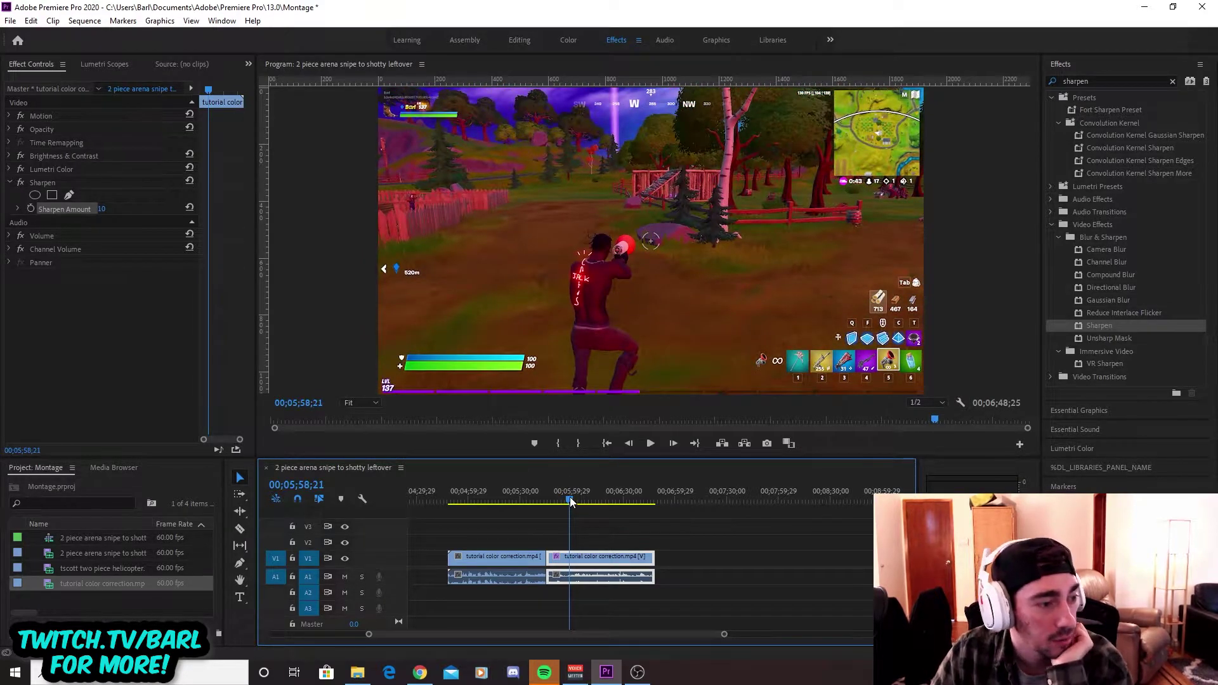
mouse_move(570, 500)
left_mouse_down()
mouse_move(493, 503)
mouse_move(591, 508)
mouse_move(566, 509)
left_mouse_up()
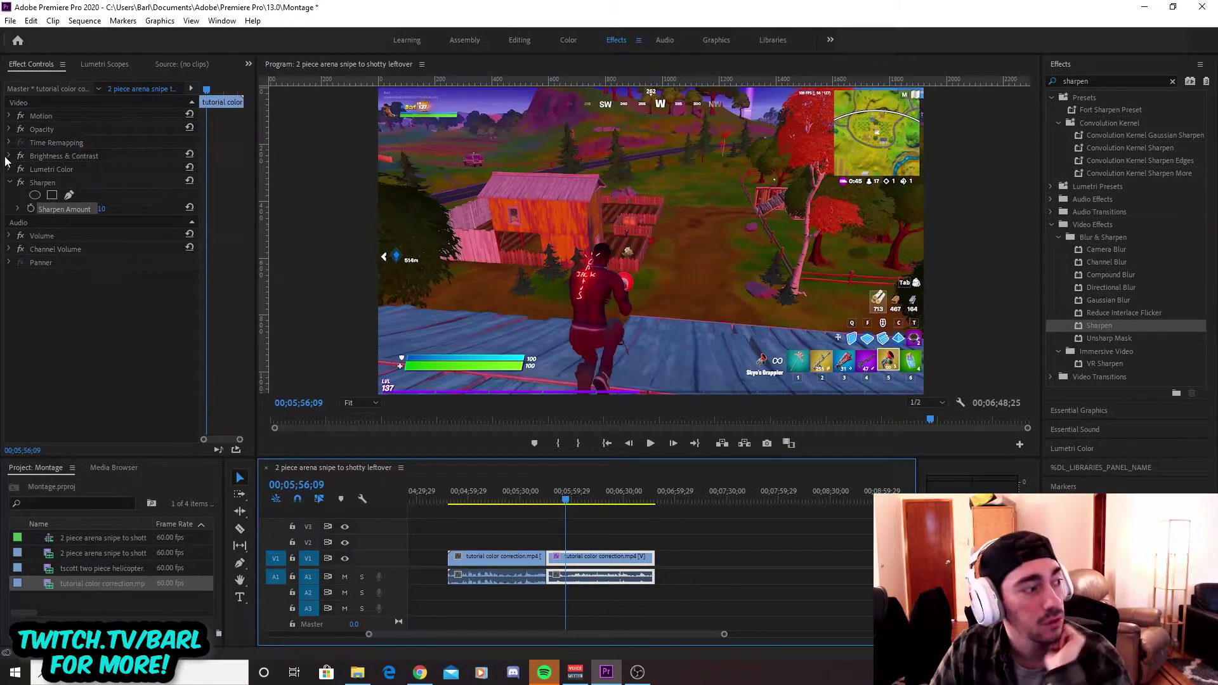
Expand the effect settings and set Brightness -10 and Contrast 10, previewing at about 06;05
left_click(8, 156)
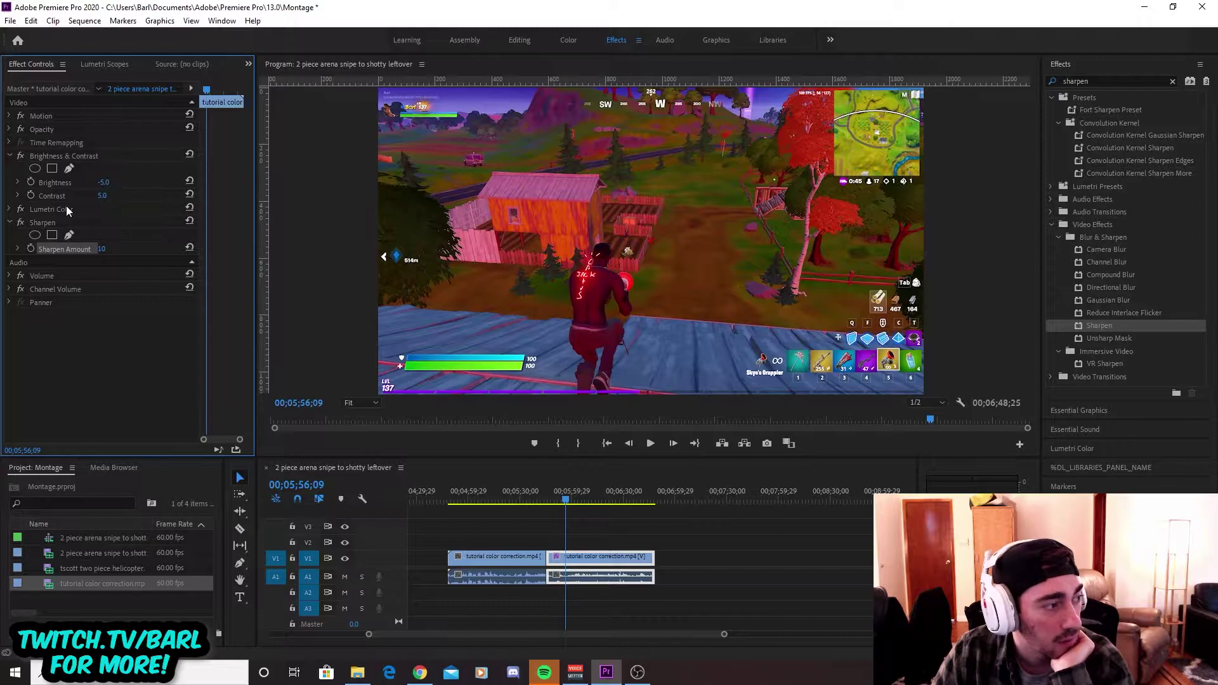
left_click(9, 209)
scroll(127, 288, "down", 5)
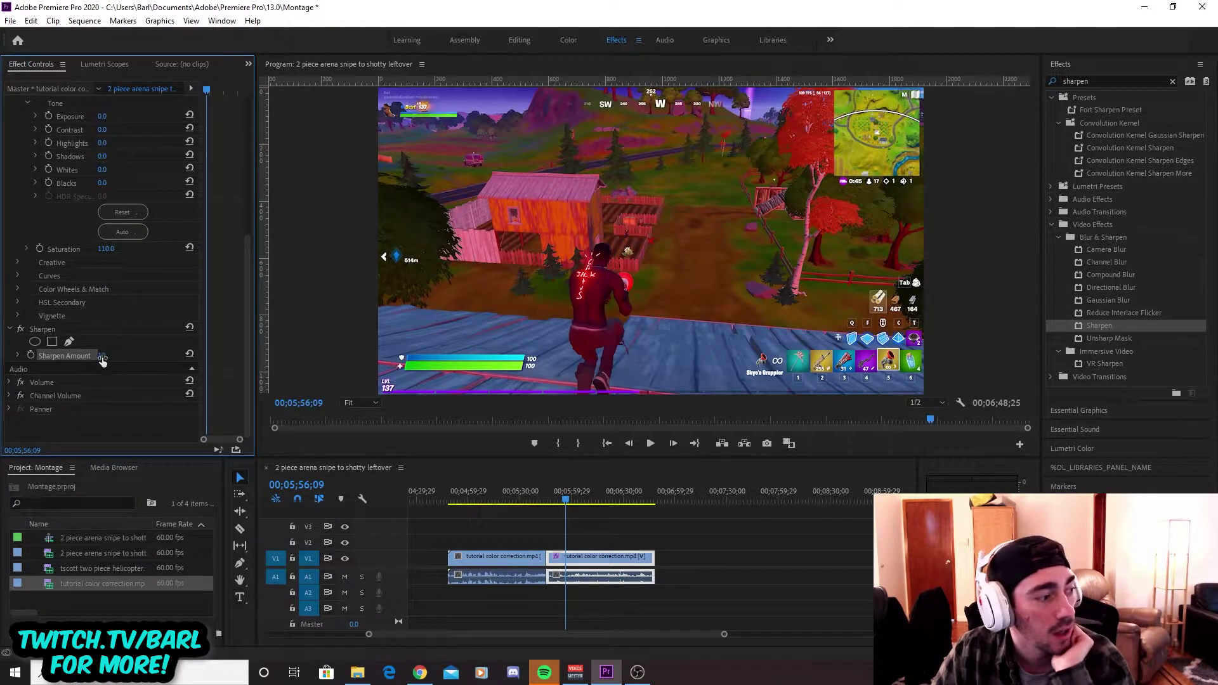
scroll(98, 356, "up", 8)
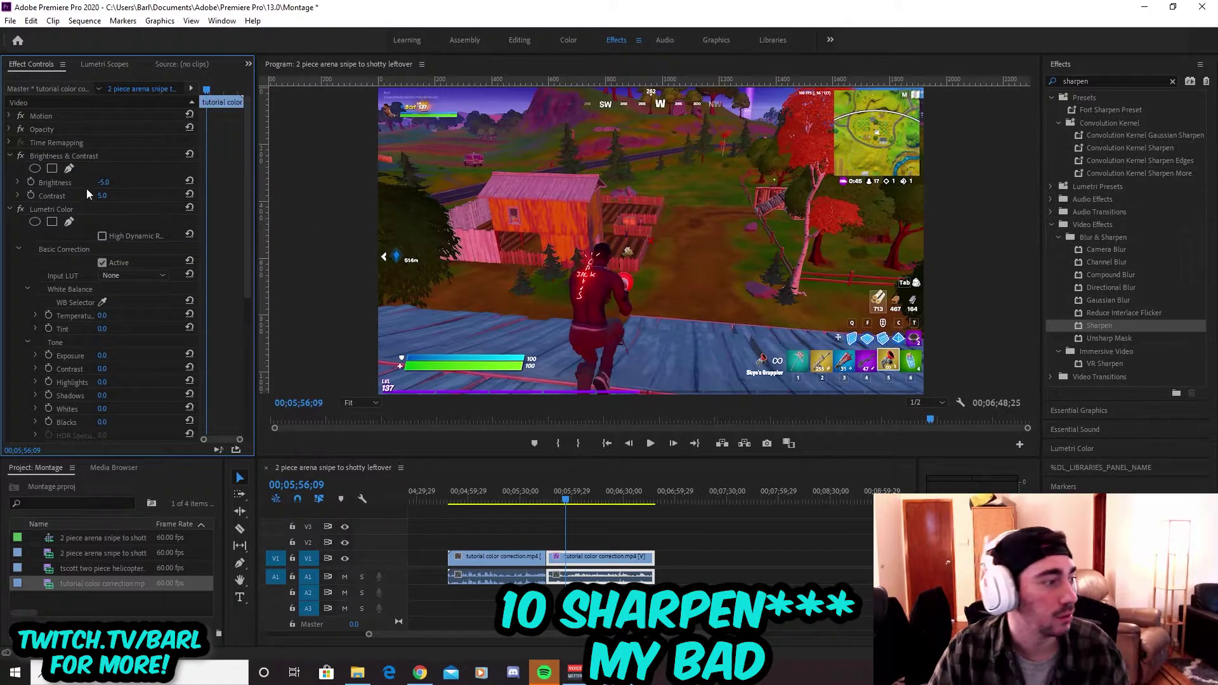
left_click(103, 182)
type("-10")
key("Return")
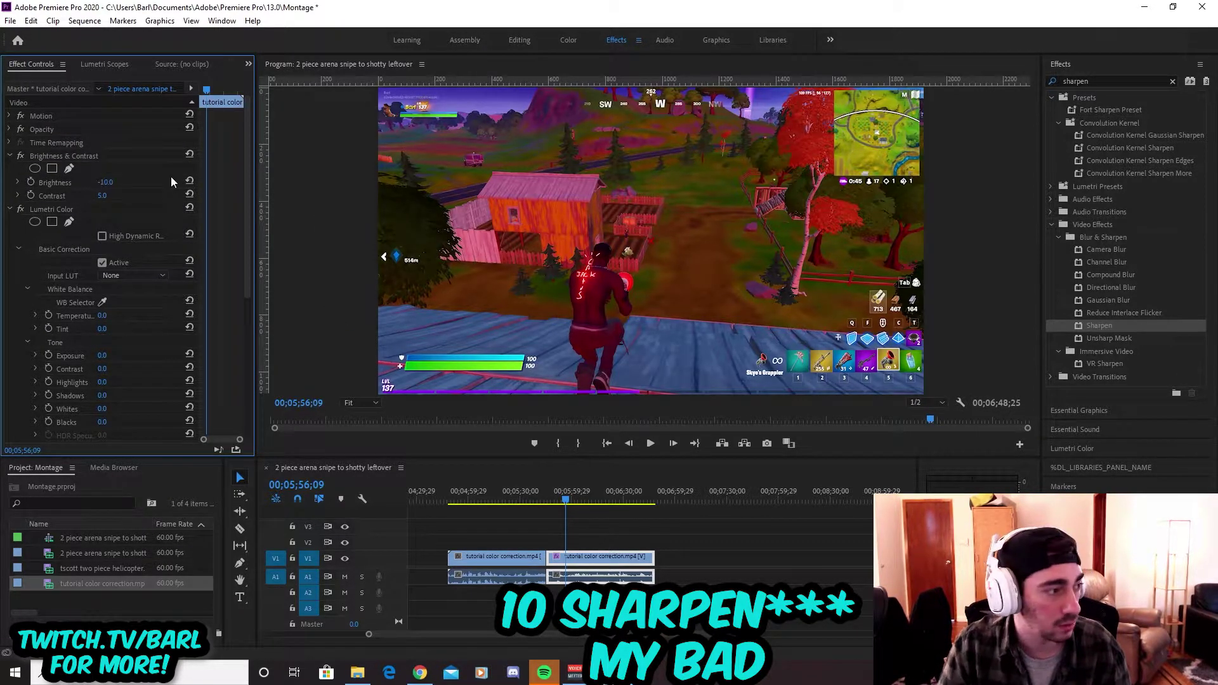
left_click(102, 196)
type("10")
key("Return")
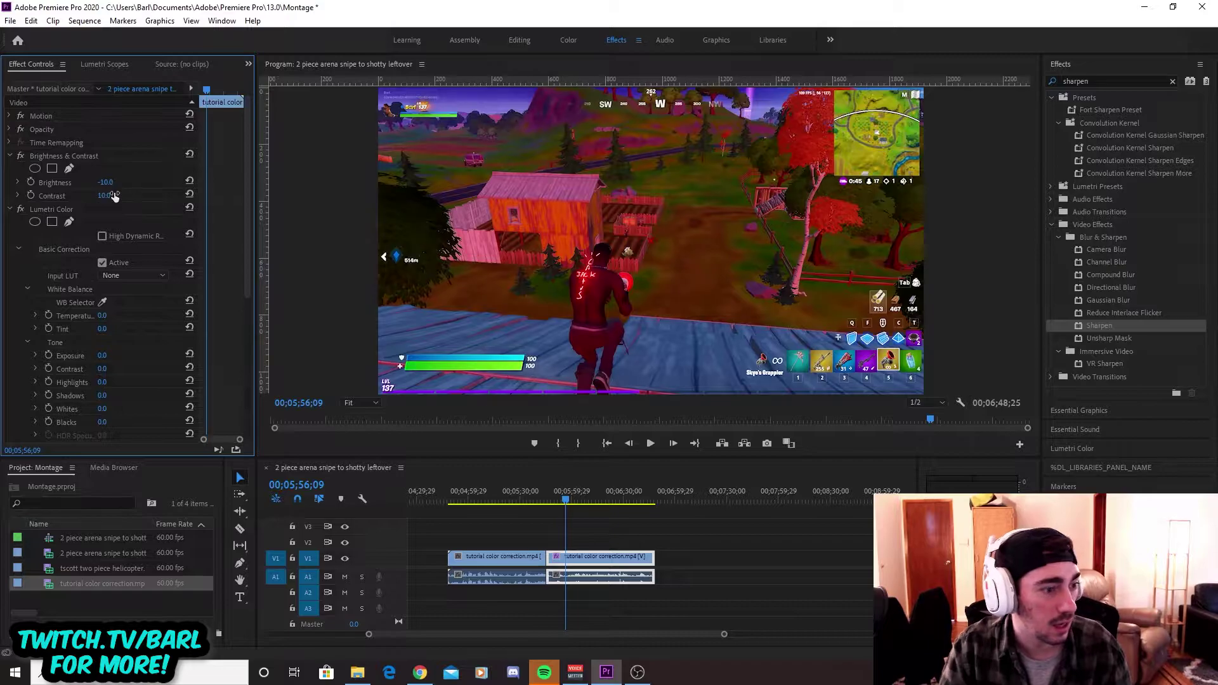
left_click_drag(565, 500, 612, 493)
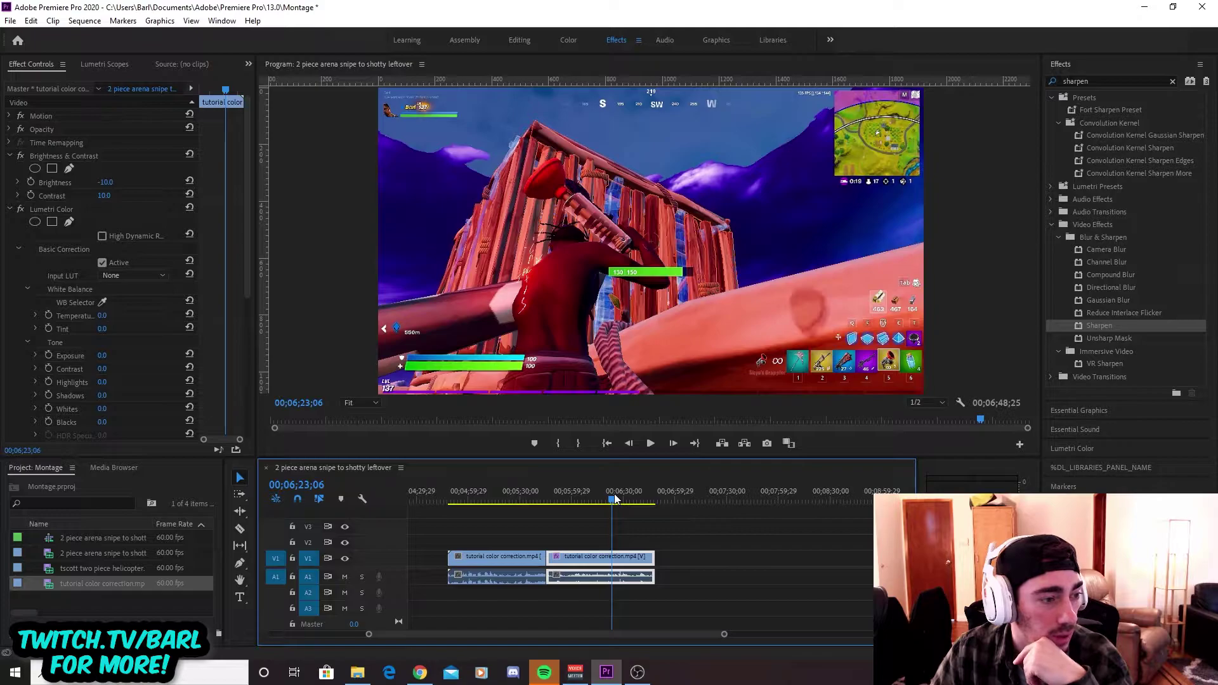
Play back the sequence to review the corrected look, then stop playback
key("space")
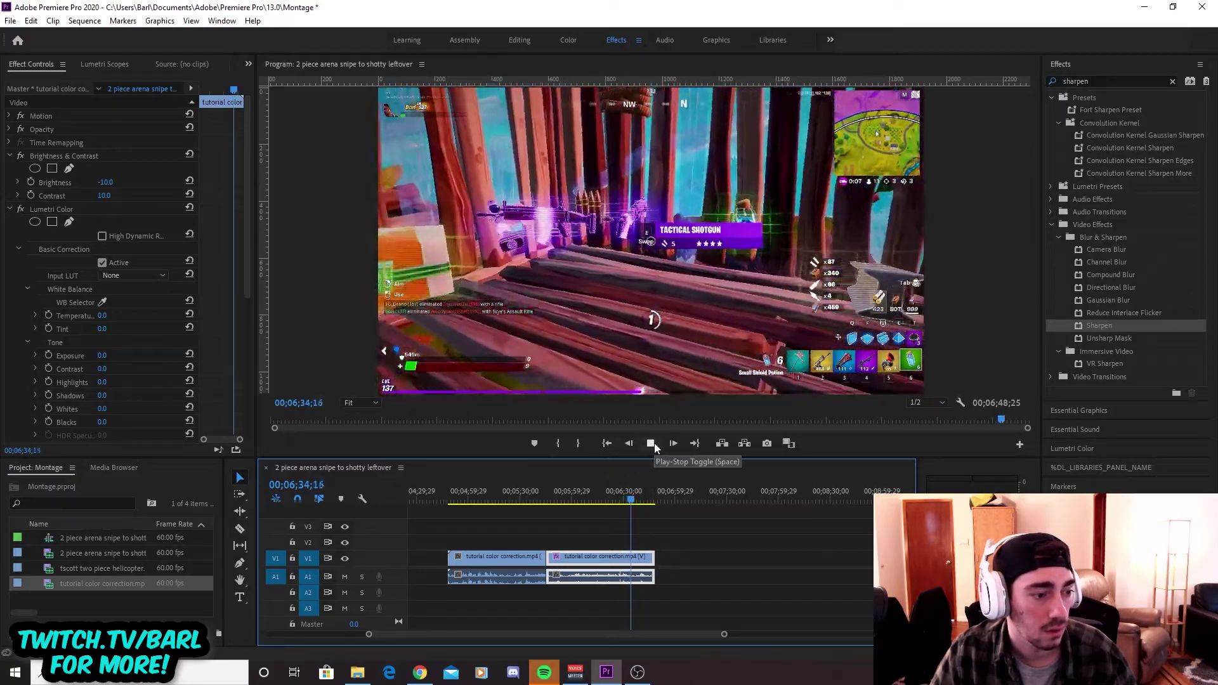
left_click(652, 443)
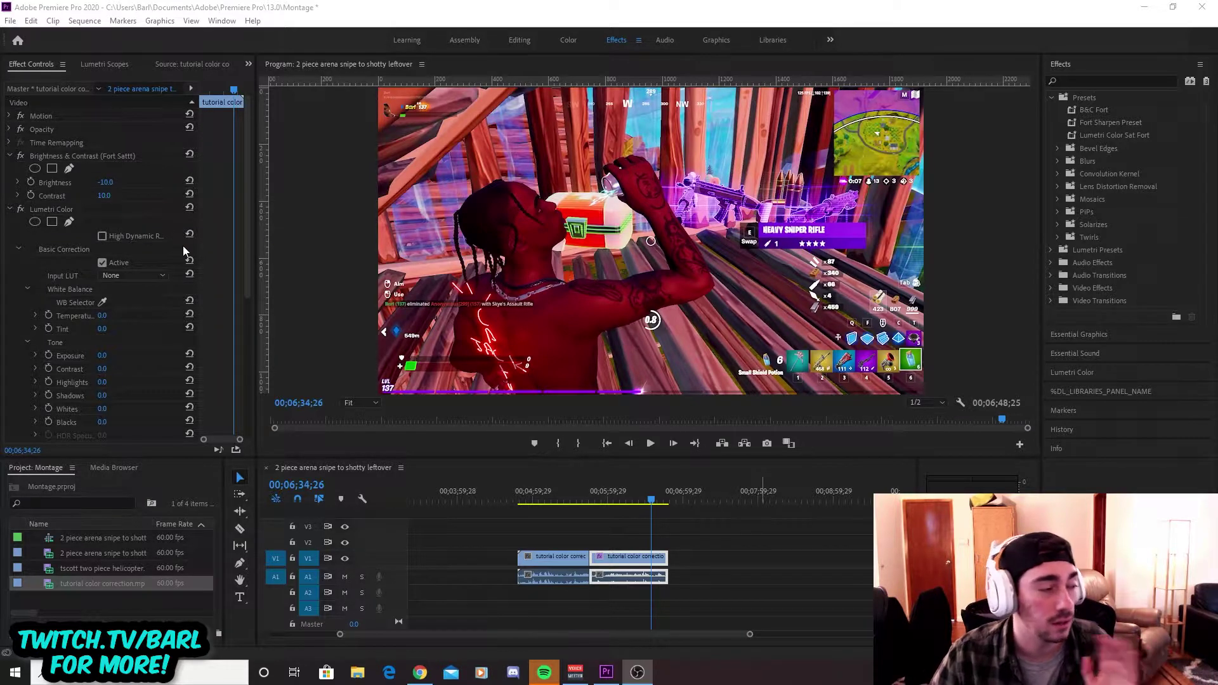
scroll(166, 239, "down", 2)
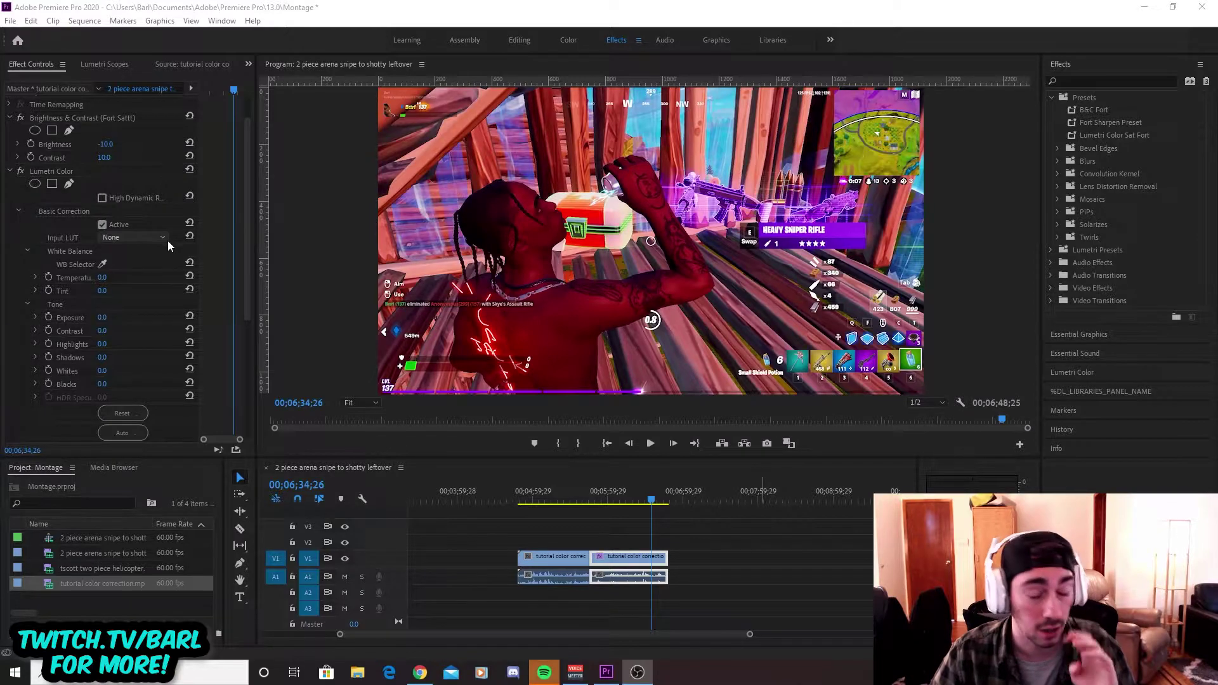
scroll(161, 251, "up", 2)
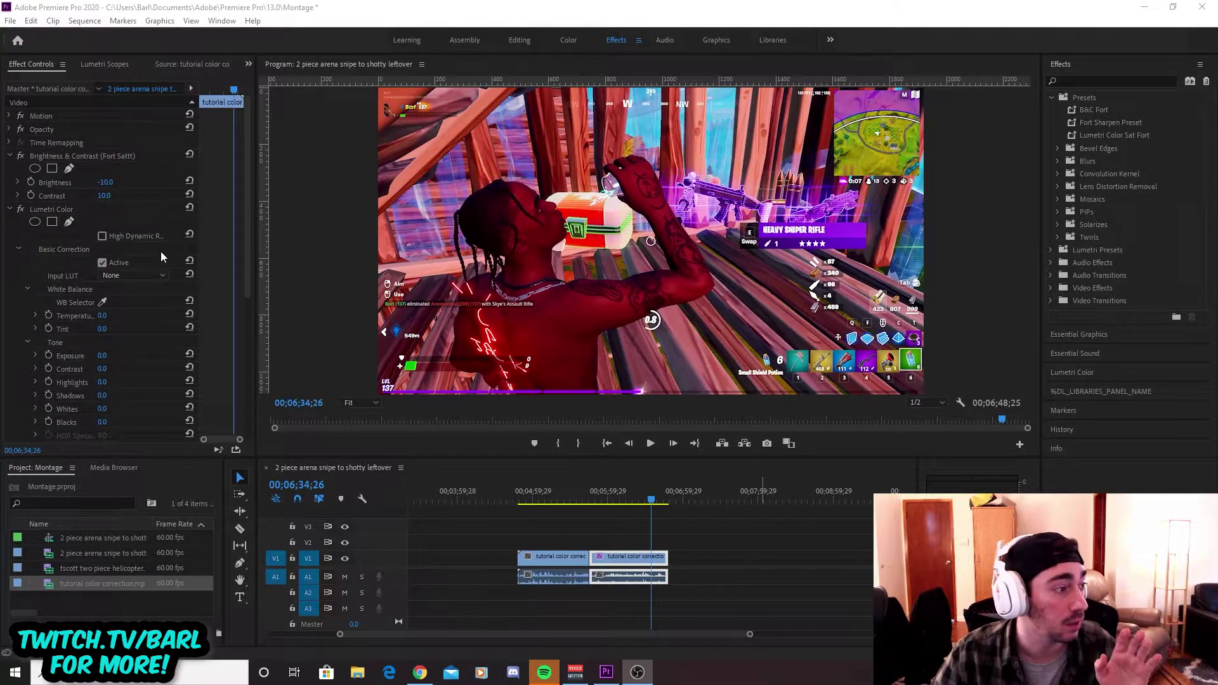
Bring up Brightness & Contrast's context menu, begin a rename, and cancel it
right_click(139, 157)
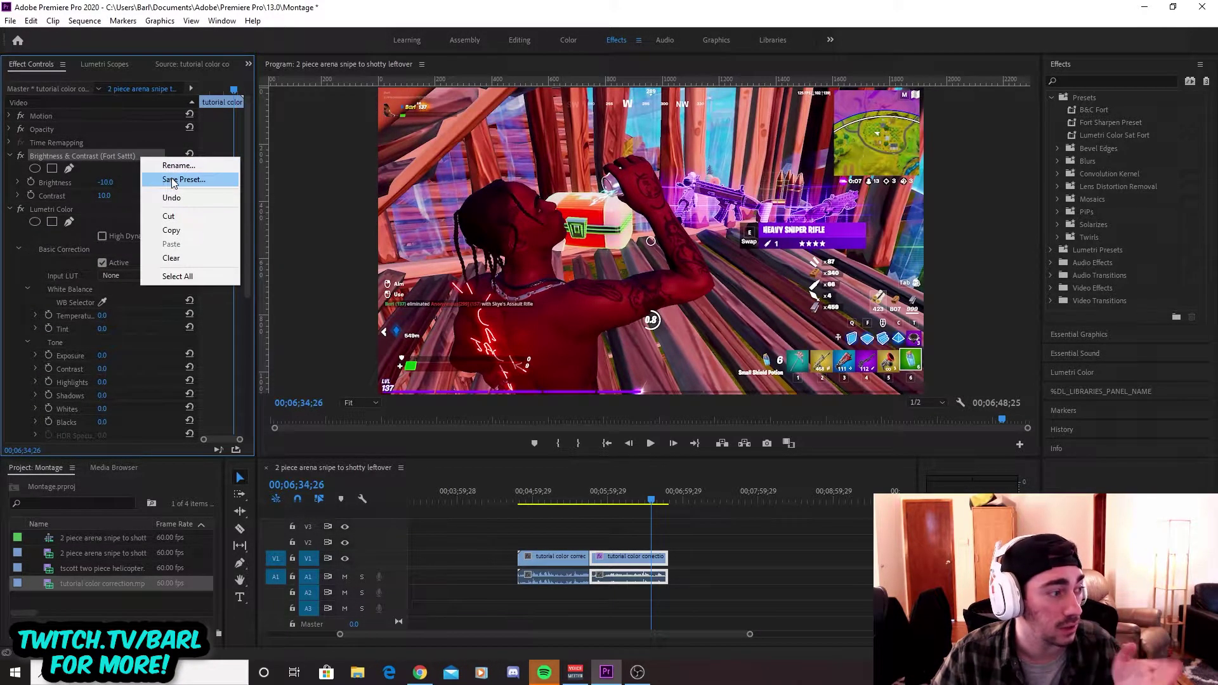
left_click(109, 154)
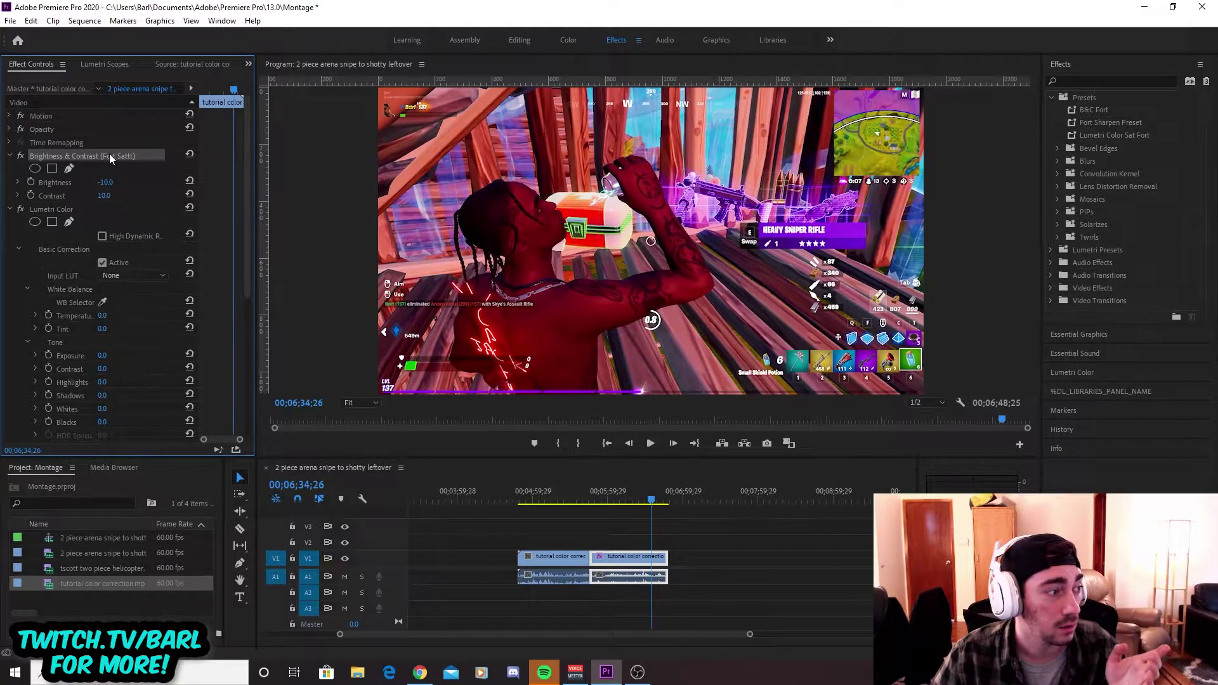
right_click(109, 154)
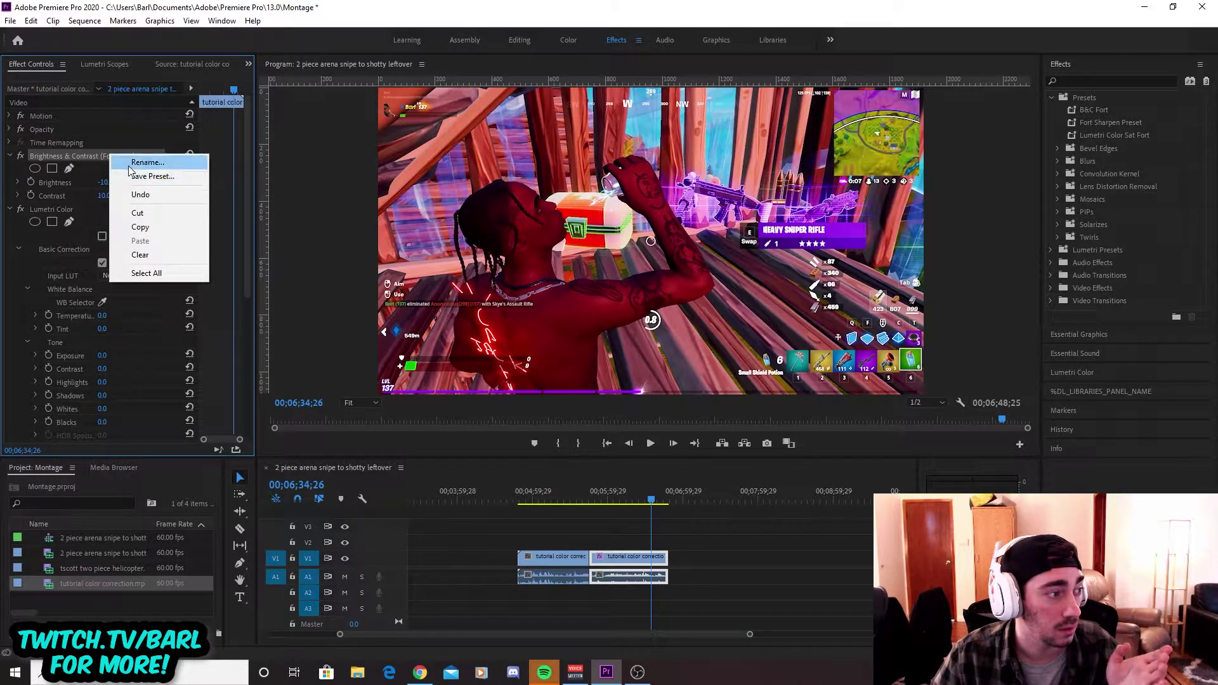
left_click(138, 158)
right_click(139, 158)
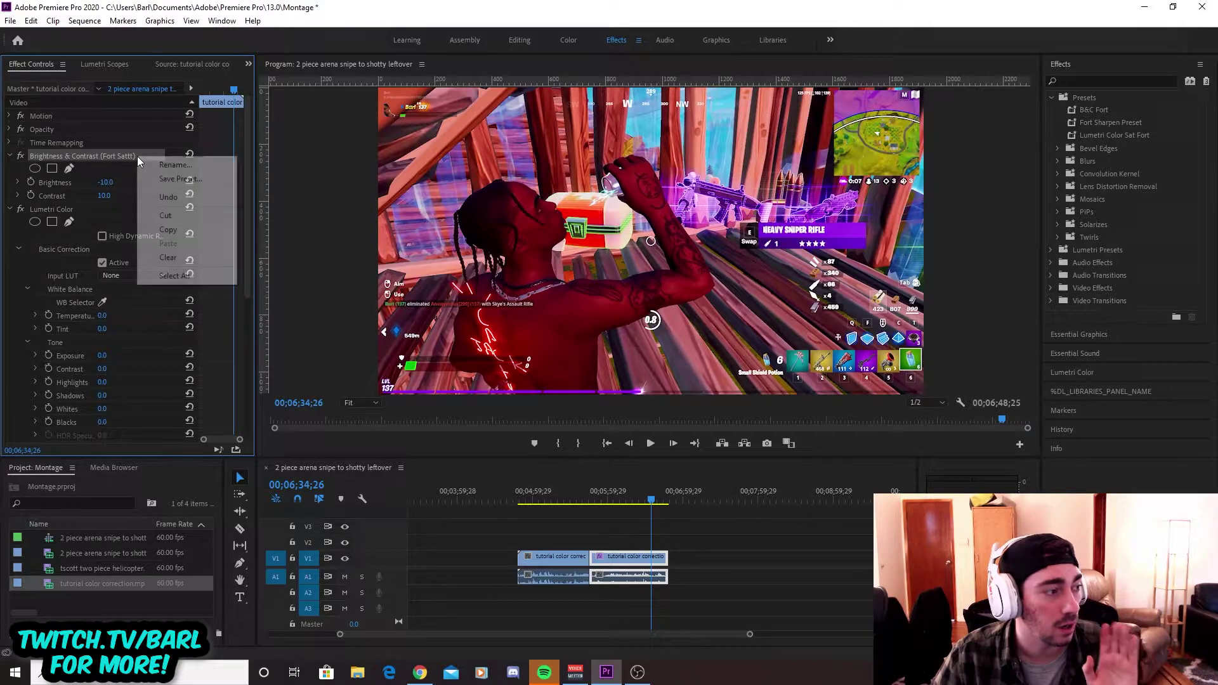
left_click(173, 165)
left_click(671, 347)
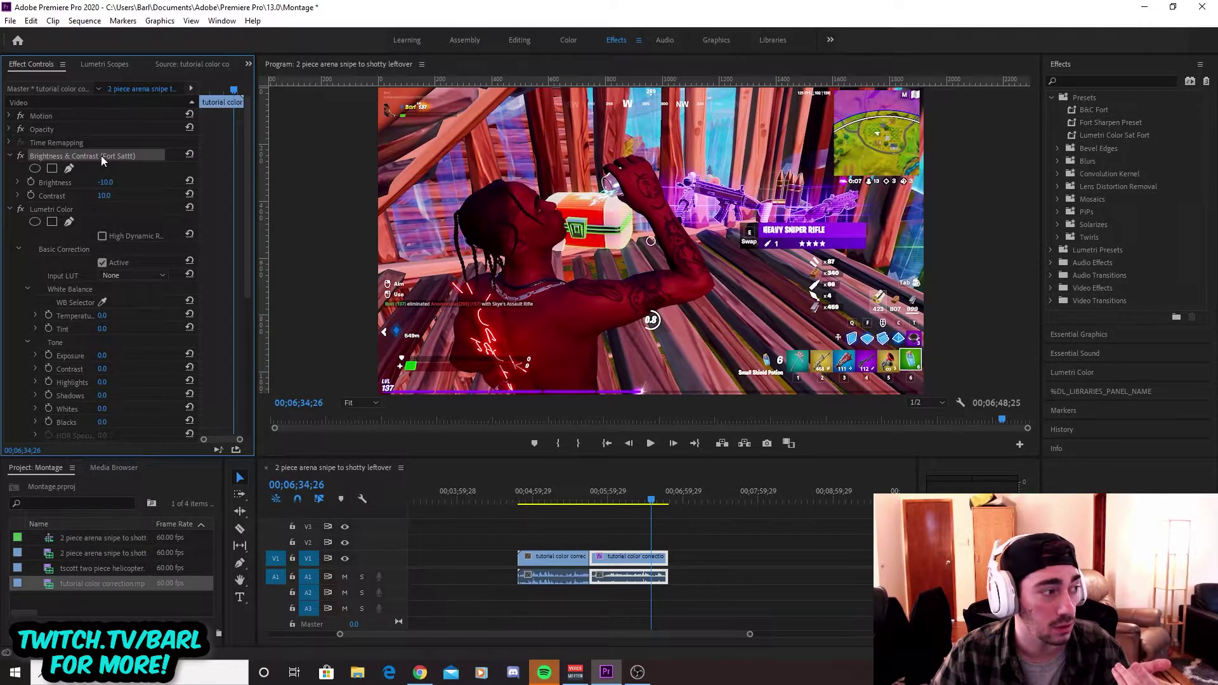
Save the Brightness & Contrast settings as a preset named BC Fort
right_click(135, 155)
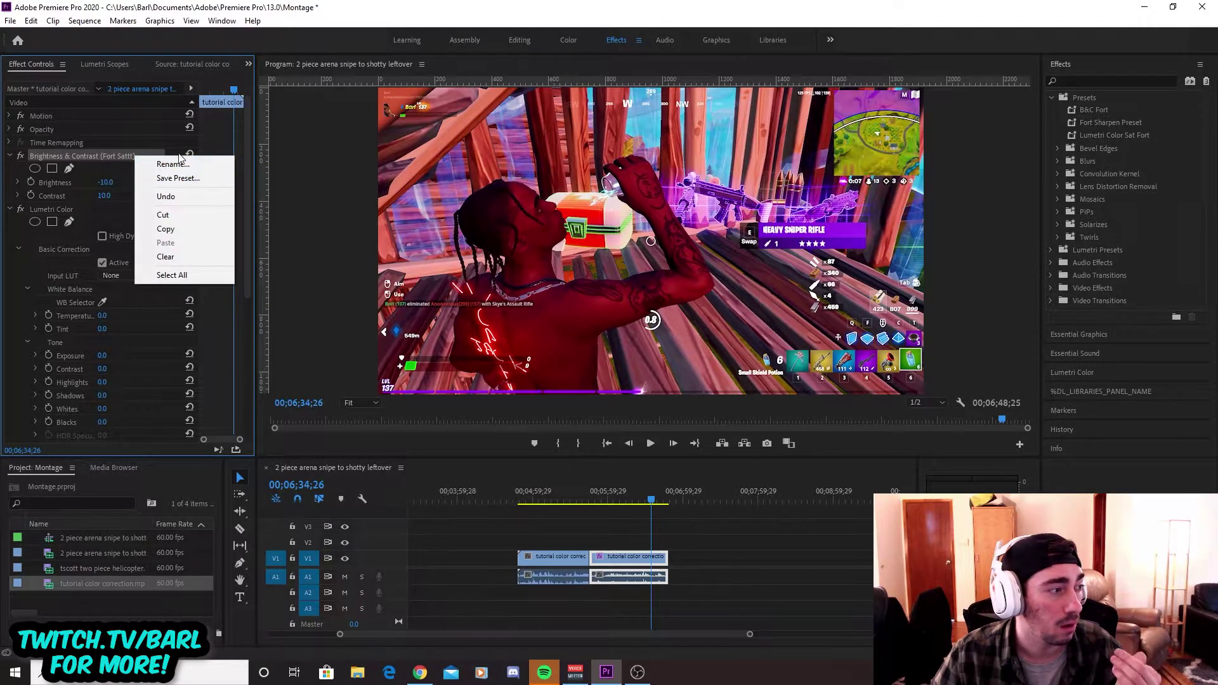
left_click(175, 179)
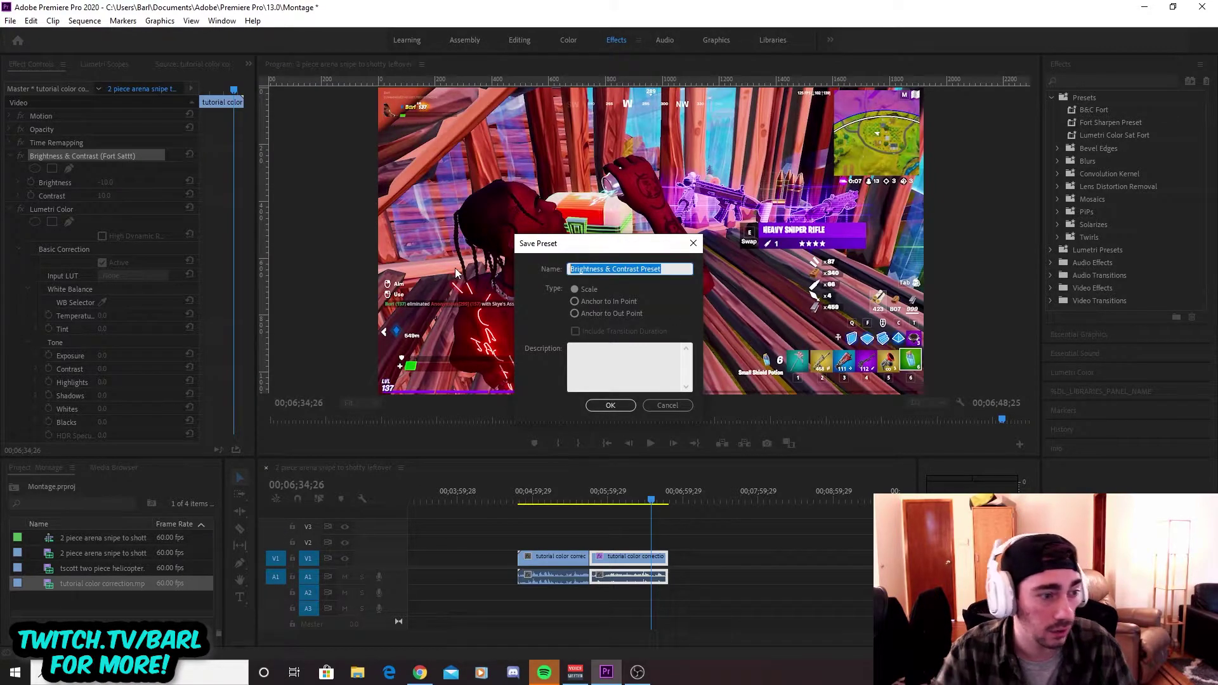
key("BackSpace")
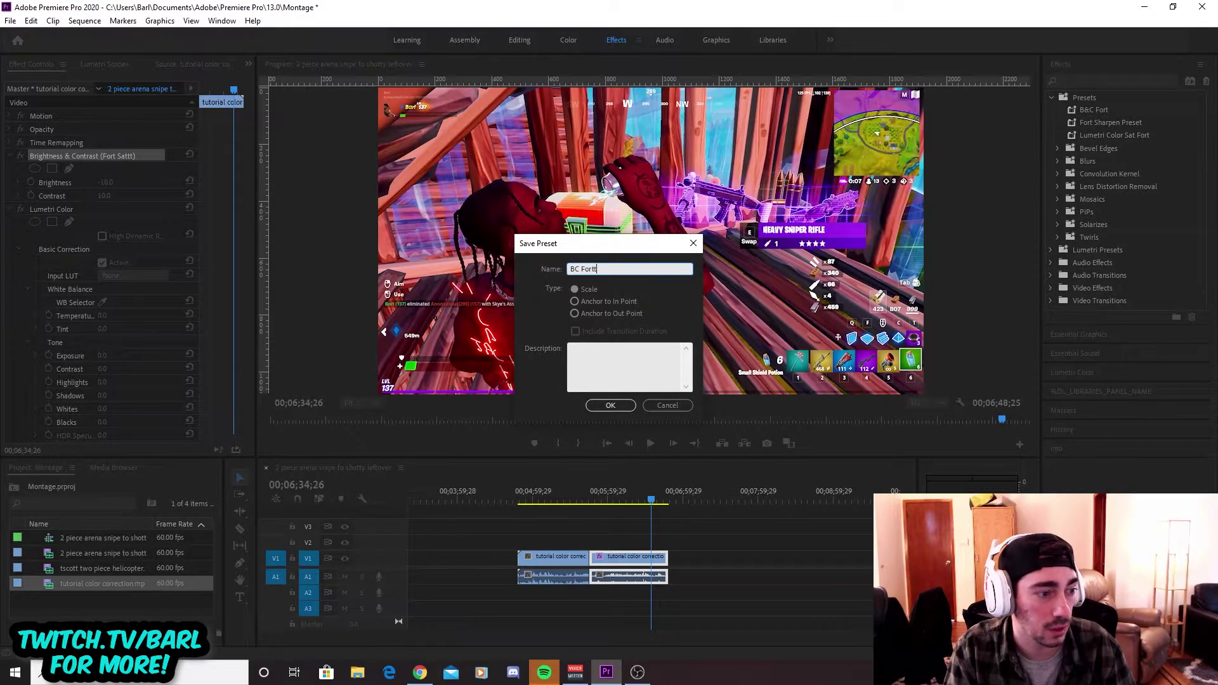
key("Return")
Save the Lumetri Color settings as the preset 'Lum Fort Satt'
scroll(133, 247, "down", 1)
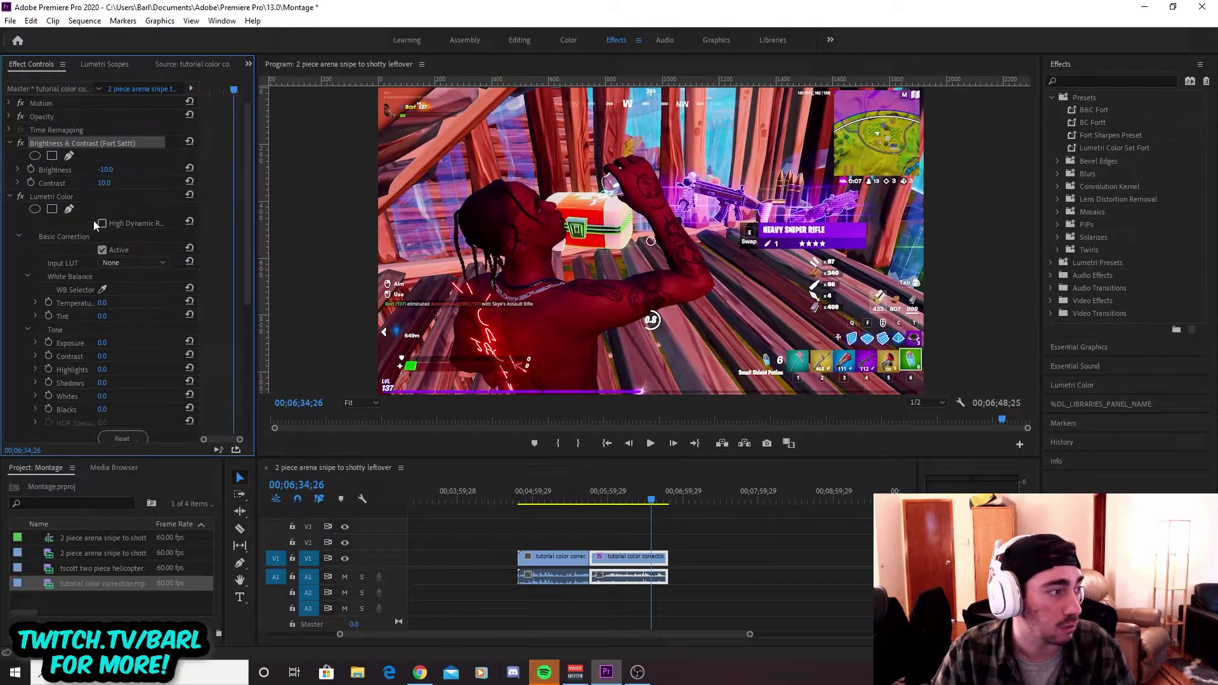
scroll(107, 241, "down", 1)
scroll(116, 339, "down", 5)
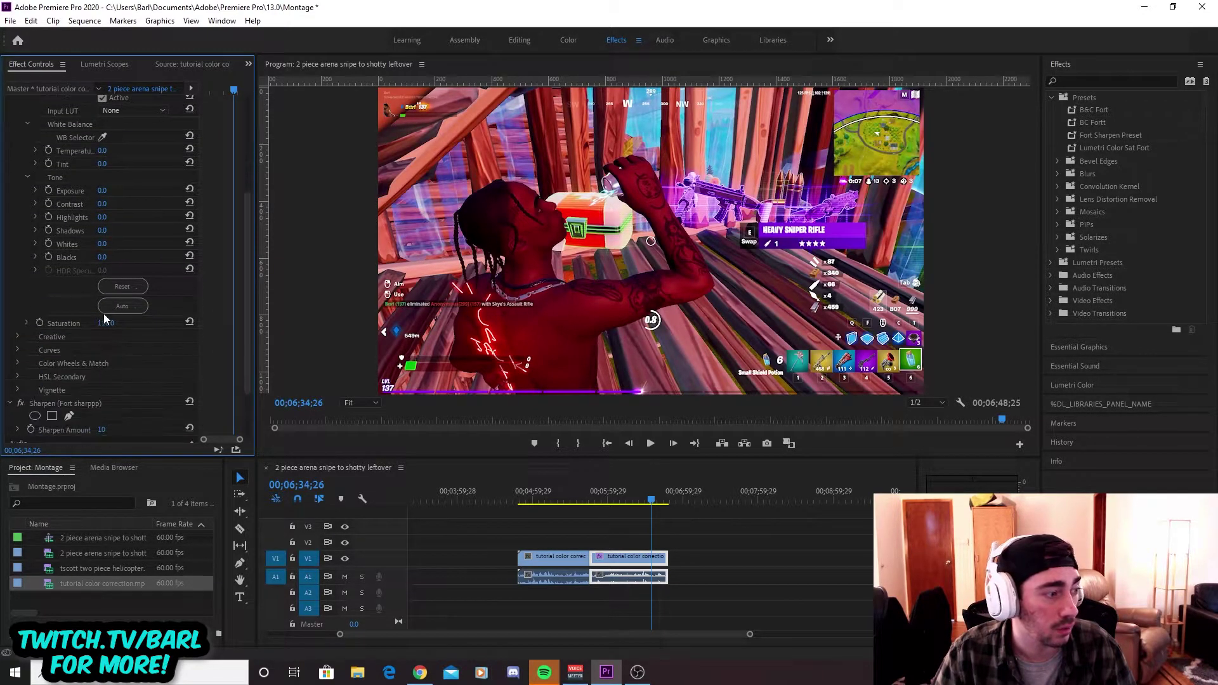
scroll(104, 313, "up", 5)
right_click(82, 184)
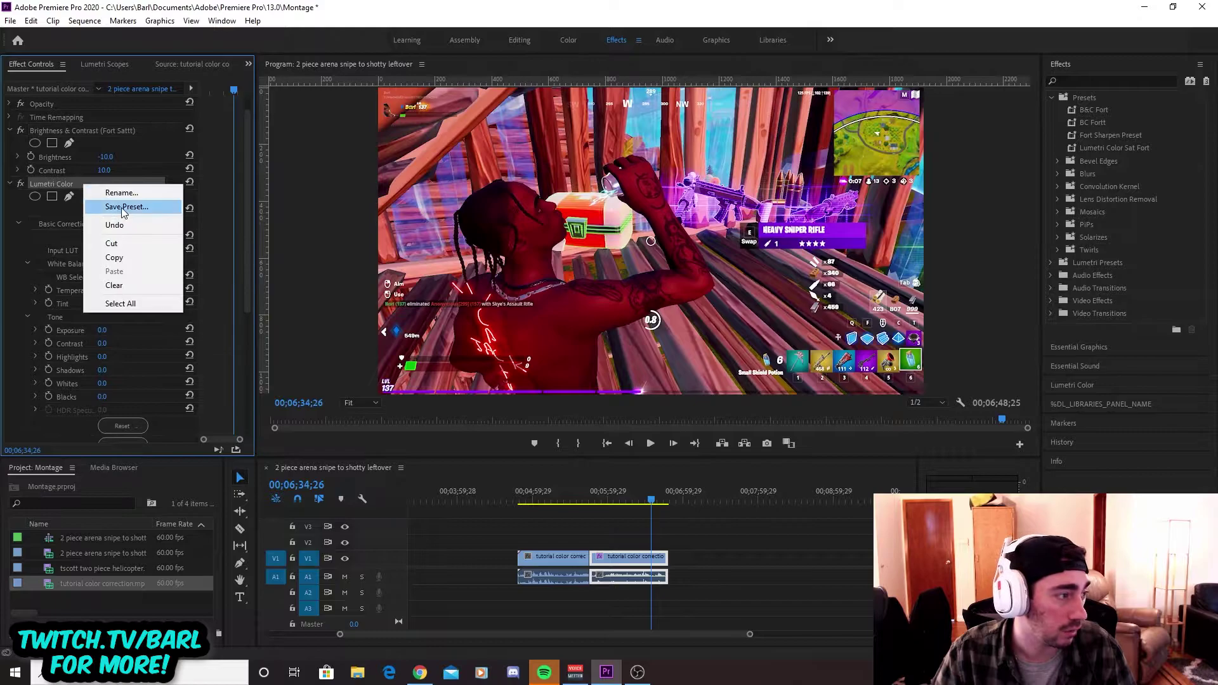
left_click(120, 200)
key("BackSpace")
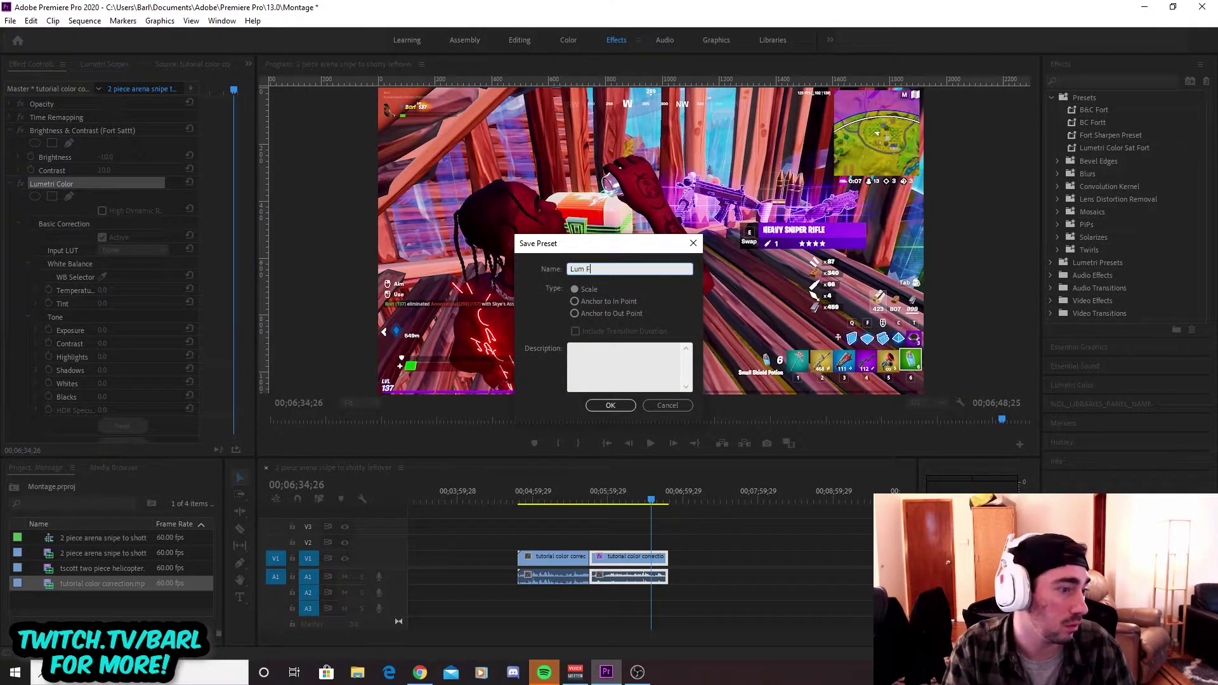
type("Lum Fort Satt")
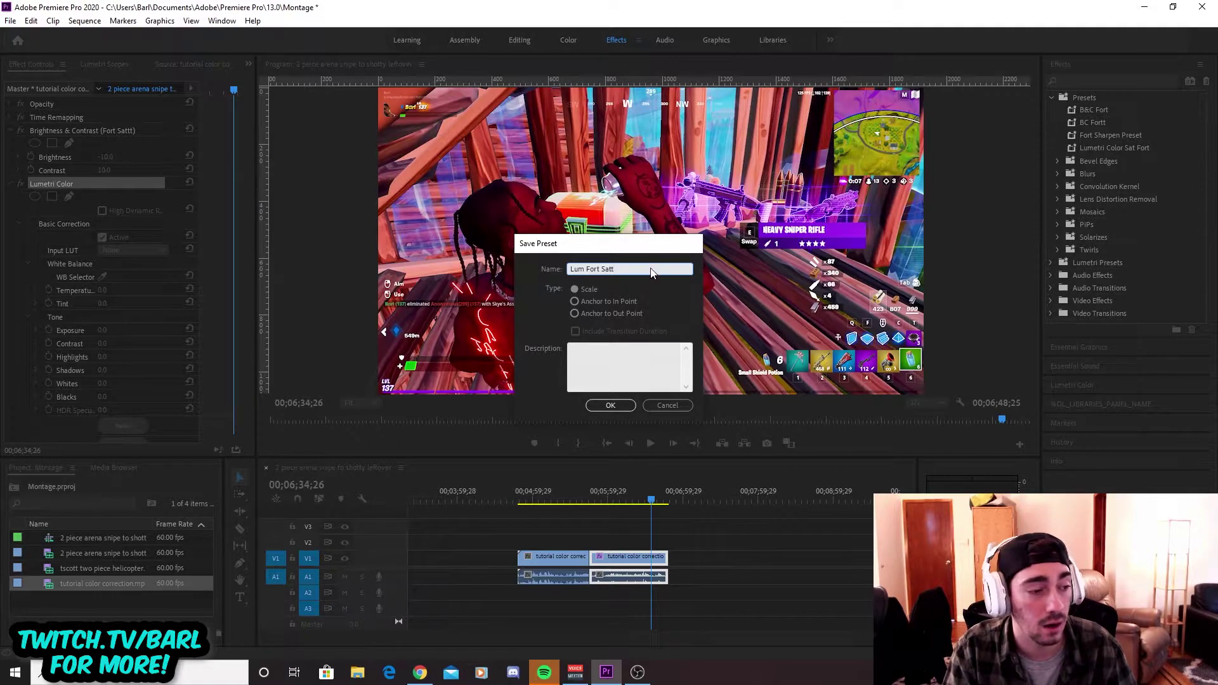
key("Return")
Save the Sharpen settings as the preset 'Fort sharpp'
scroll(140, 311, "down", 4)
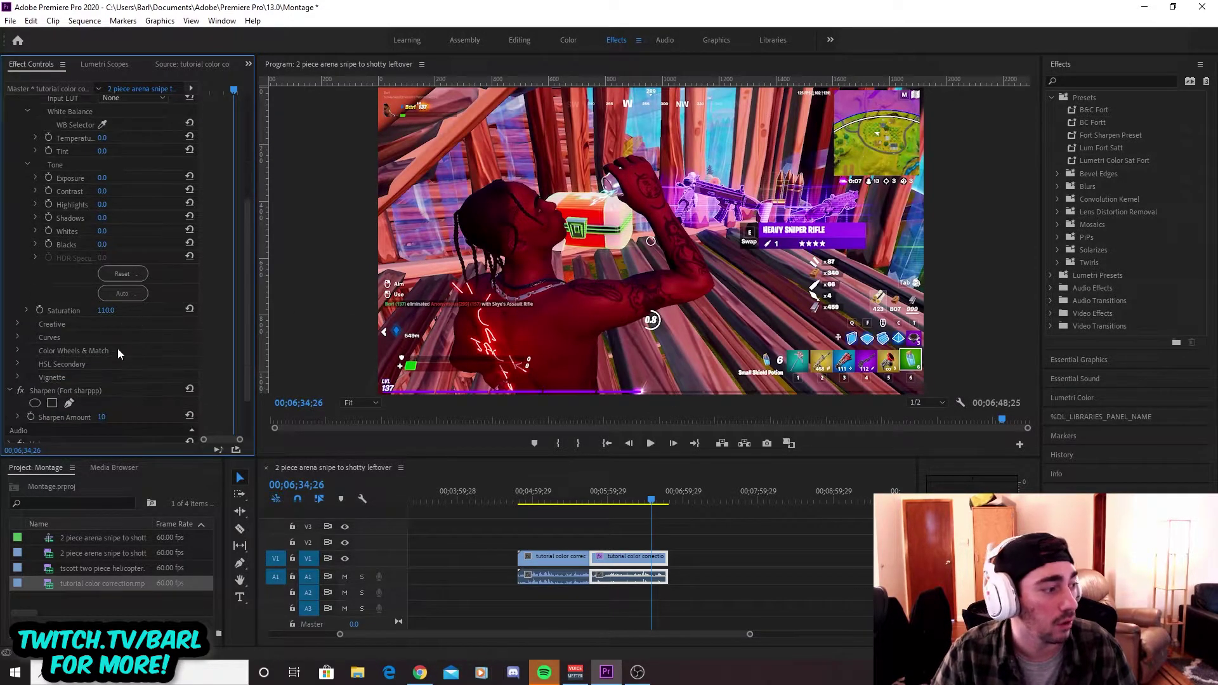
scroll(117, 348, "down", 2)
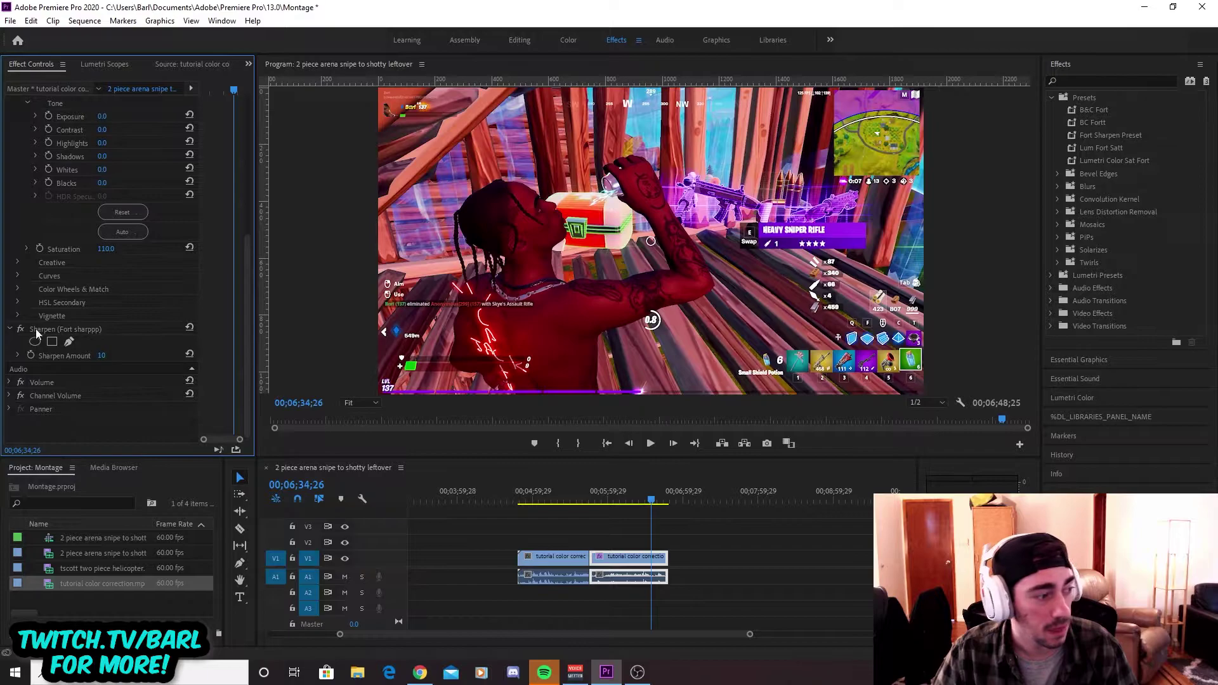
right_click(36, 331)
left_click(117, 346)
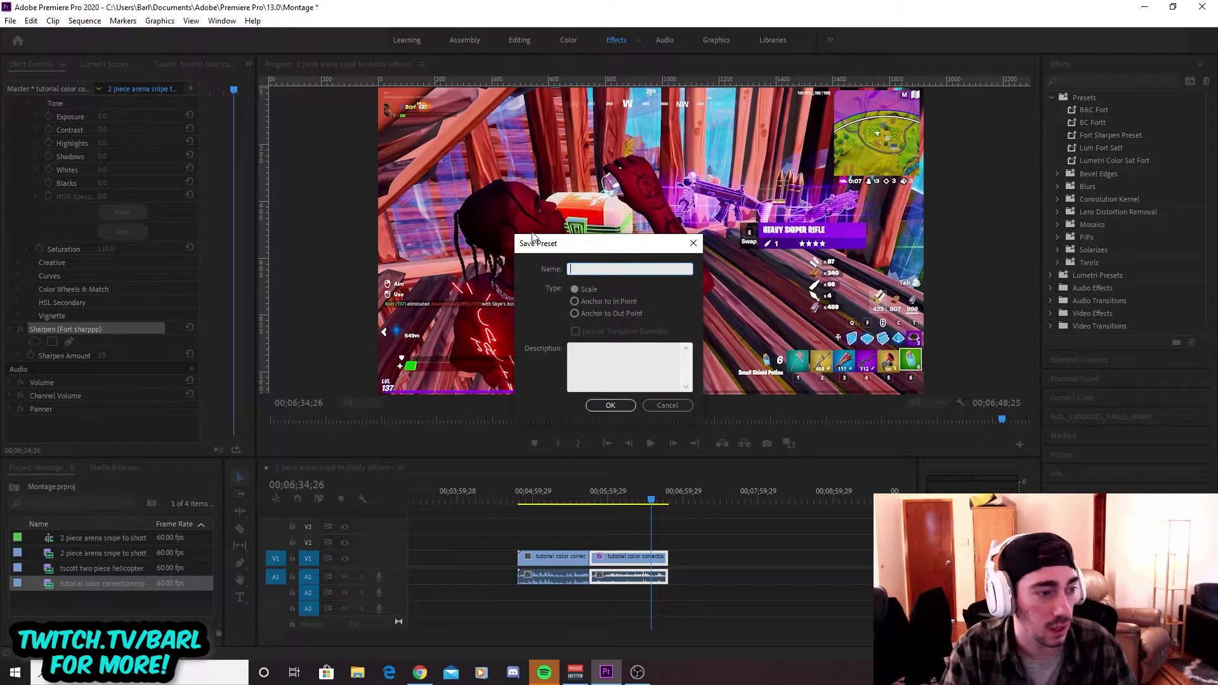
type("Fort sharpp")
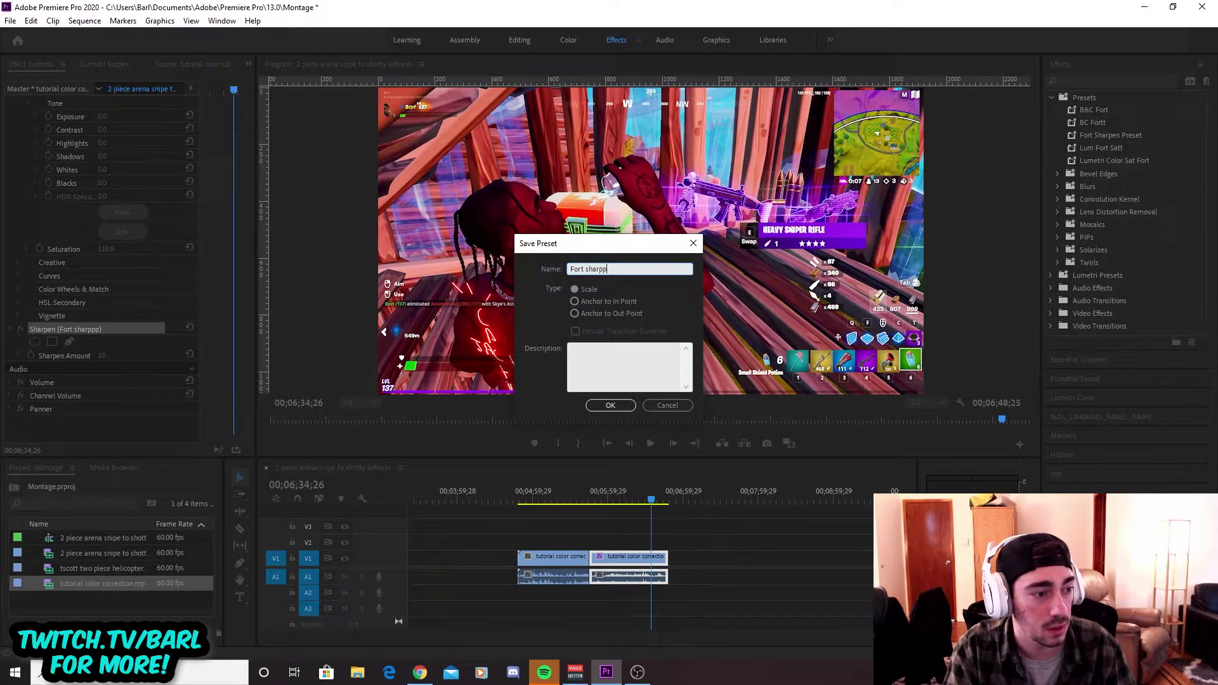
key("Return")
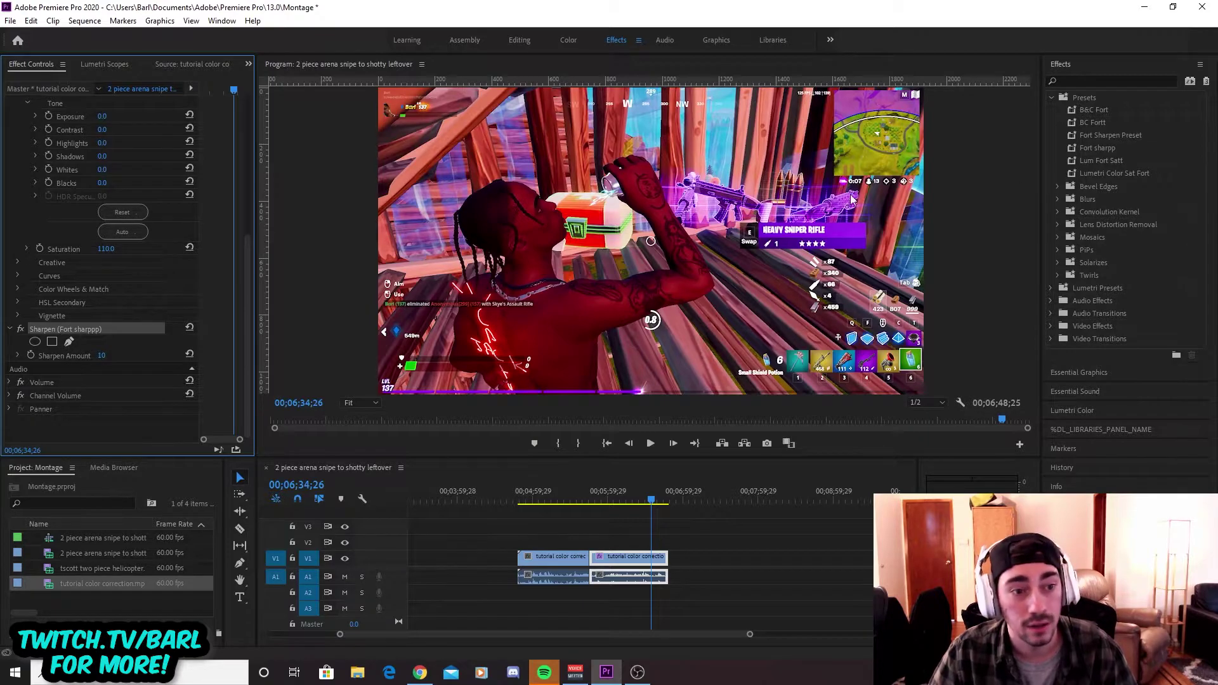
key("Left")
key("Left")
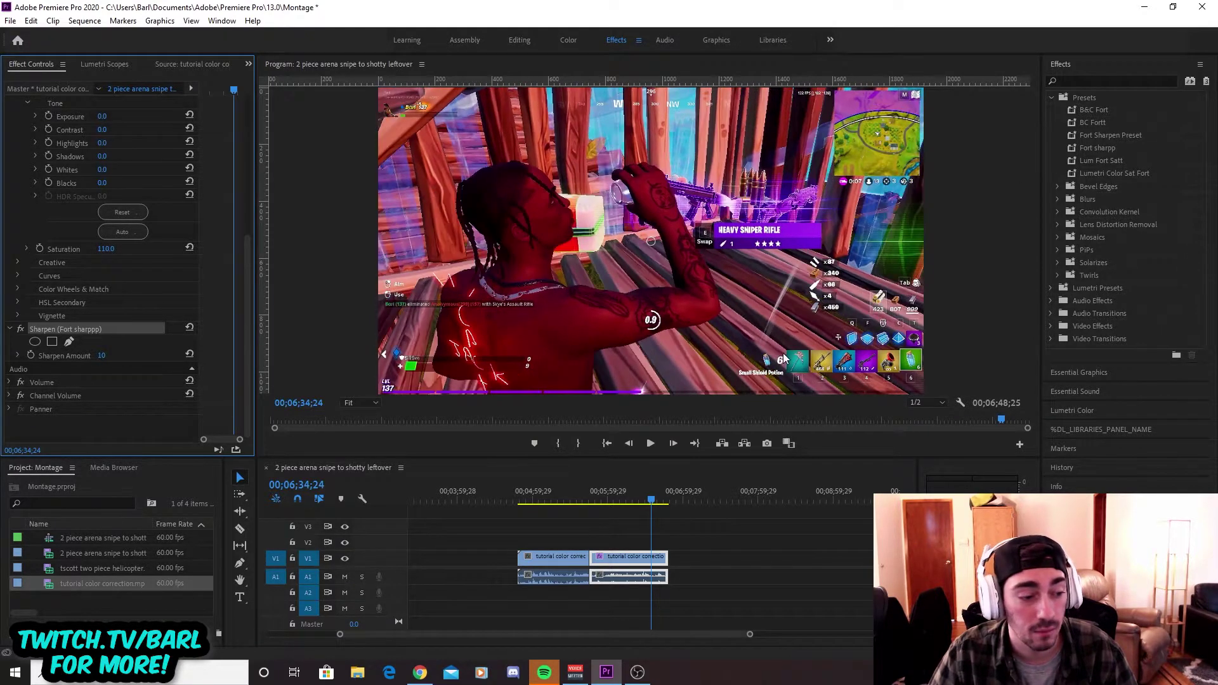
key("Right")
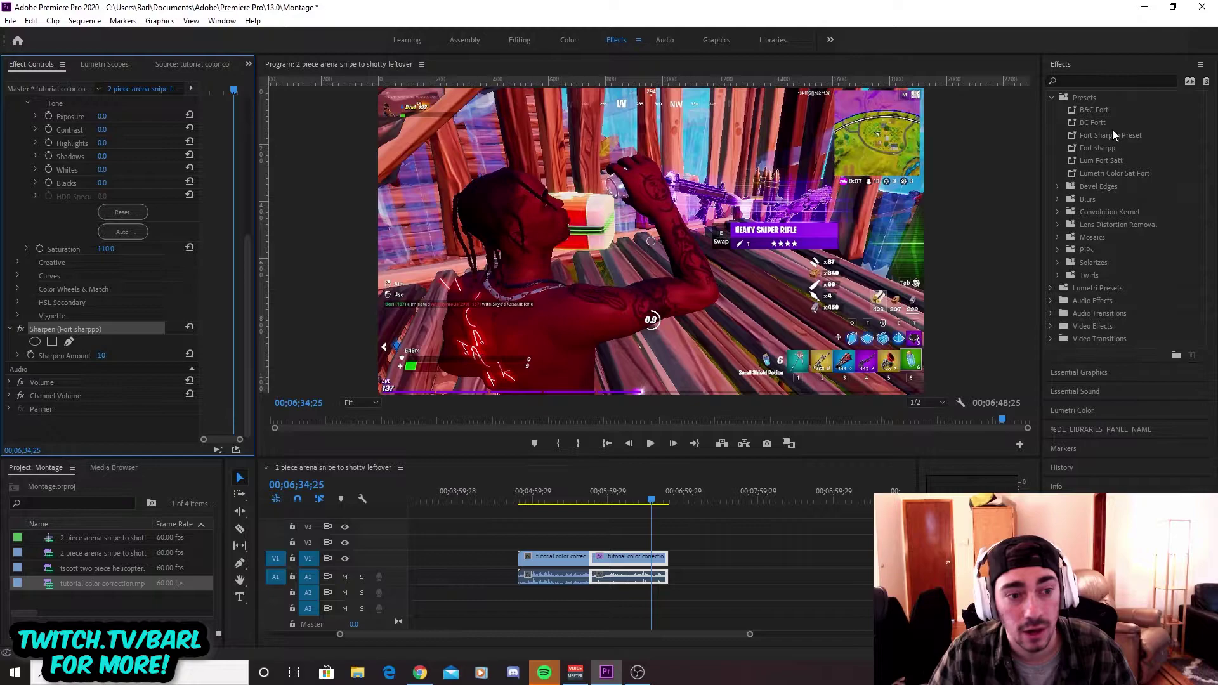
left_click(1053, 98)
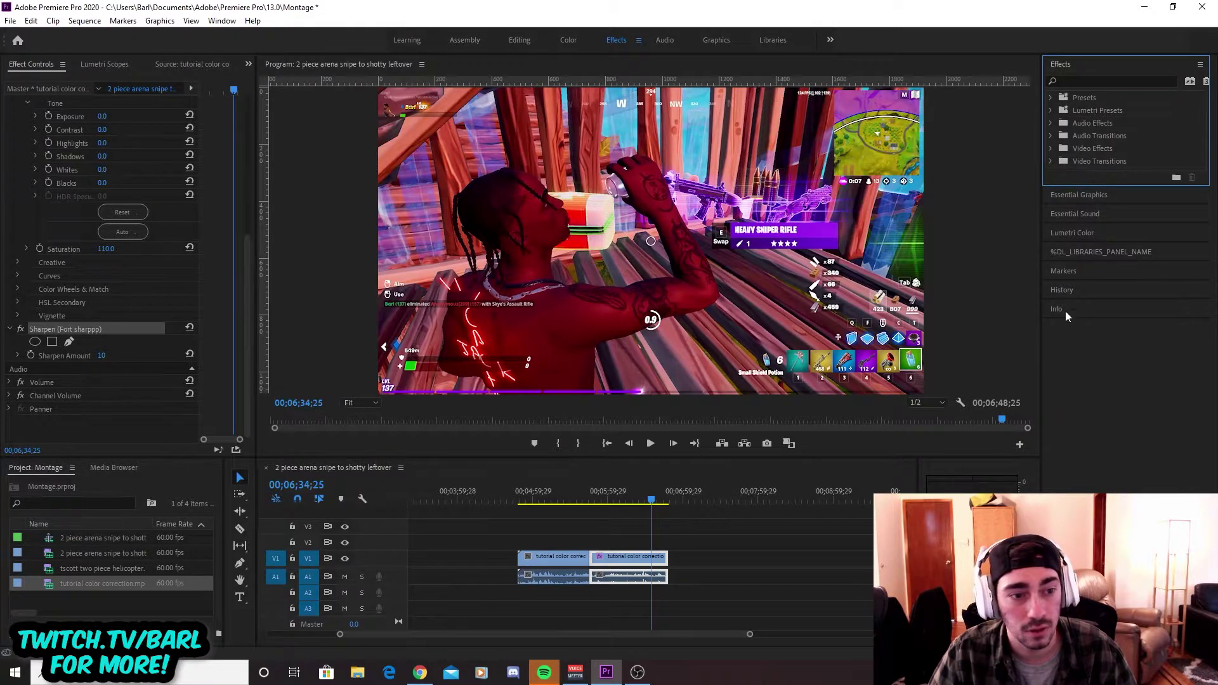
left_click(1049, 99)
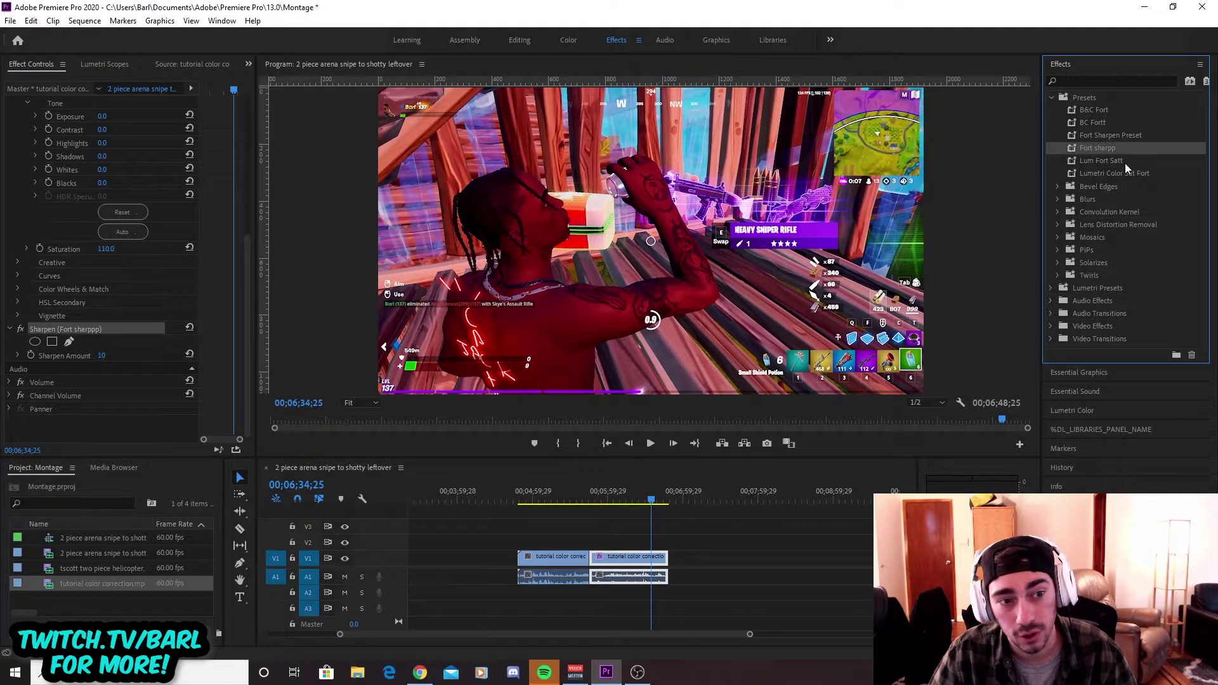
left_click(1139, 175)
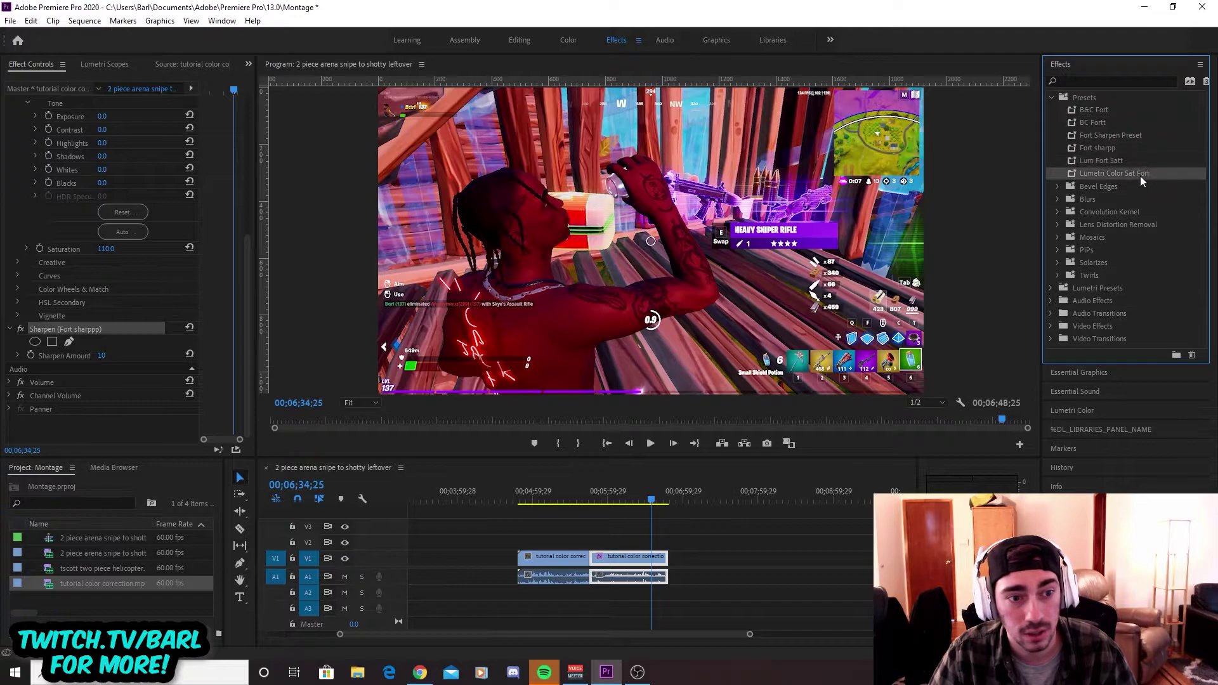
left_click(1106, 122)
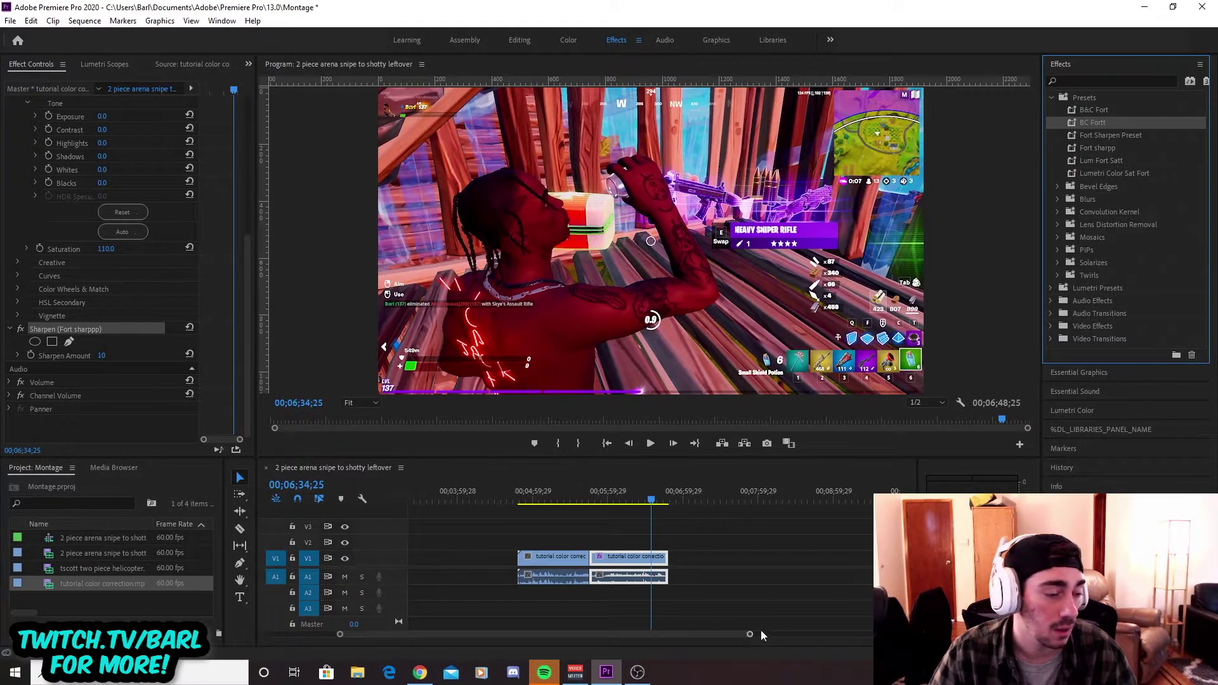
left_click_drag(749, 634, 770, 633)
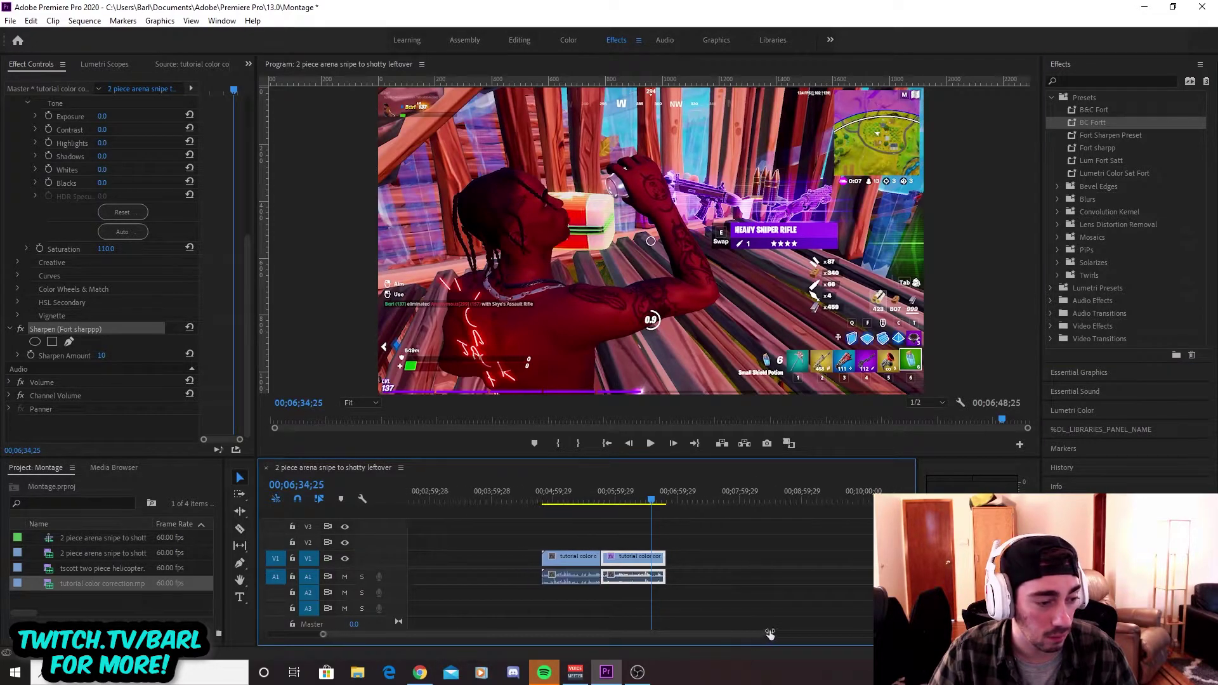
scroll(769, 633, "up", 3)
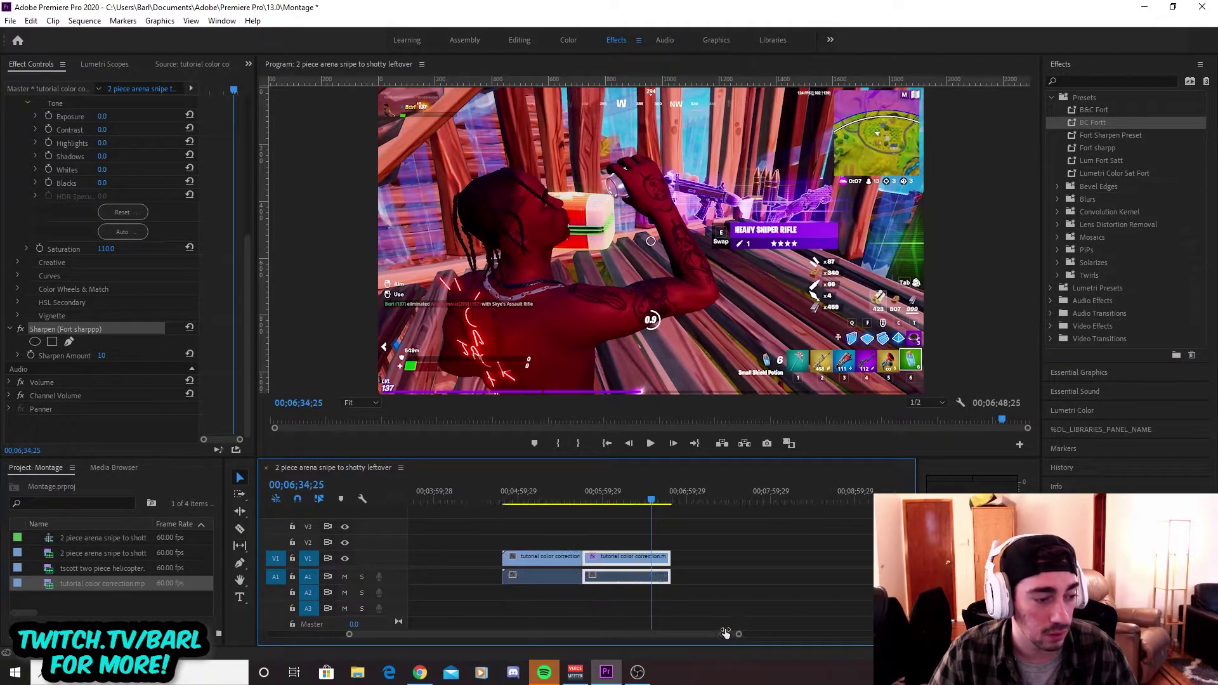
left_click(526, 562)
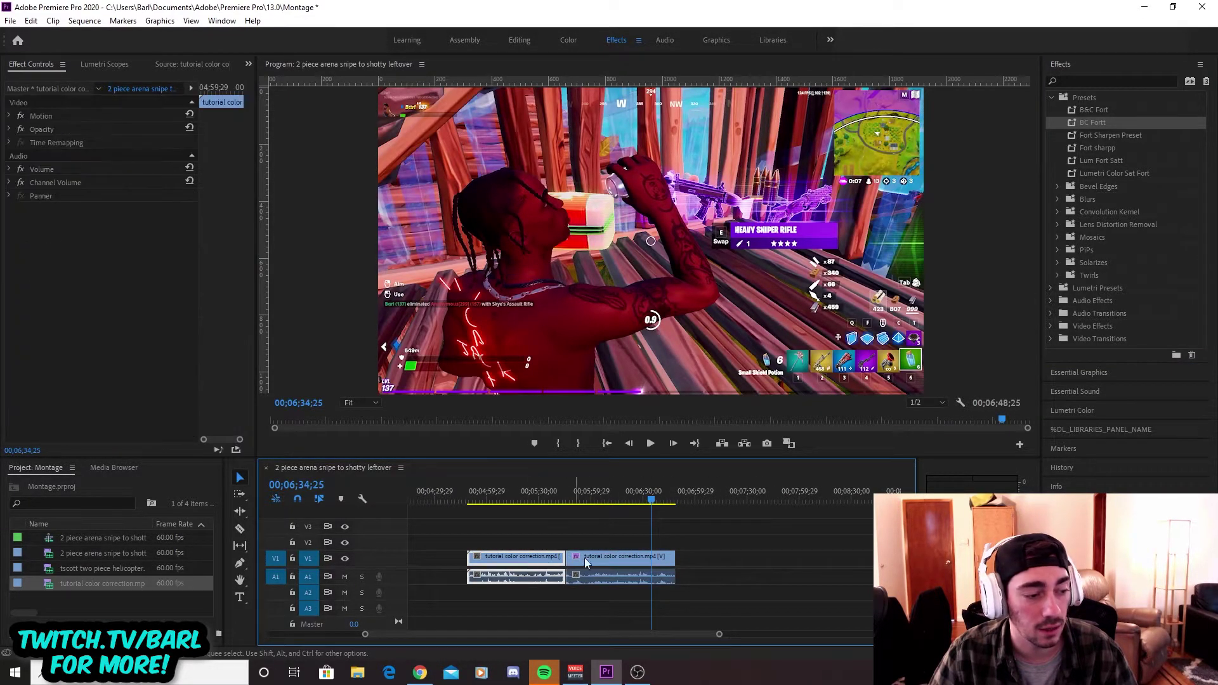
Bring the last three Videos > Fortnite clips into the timeline and zoom out to show all clips
left_click(354, 677)
double_click(702, 347)
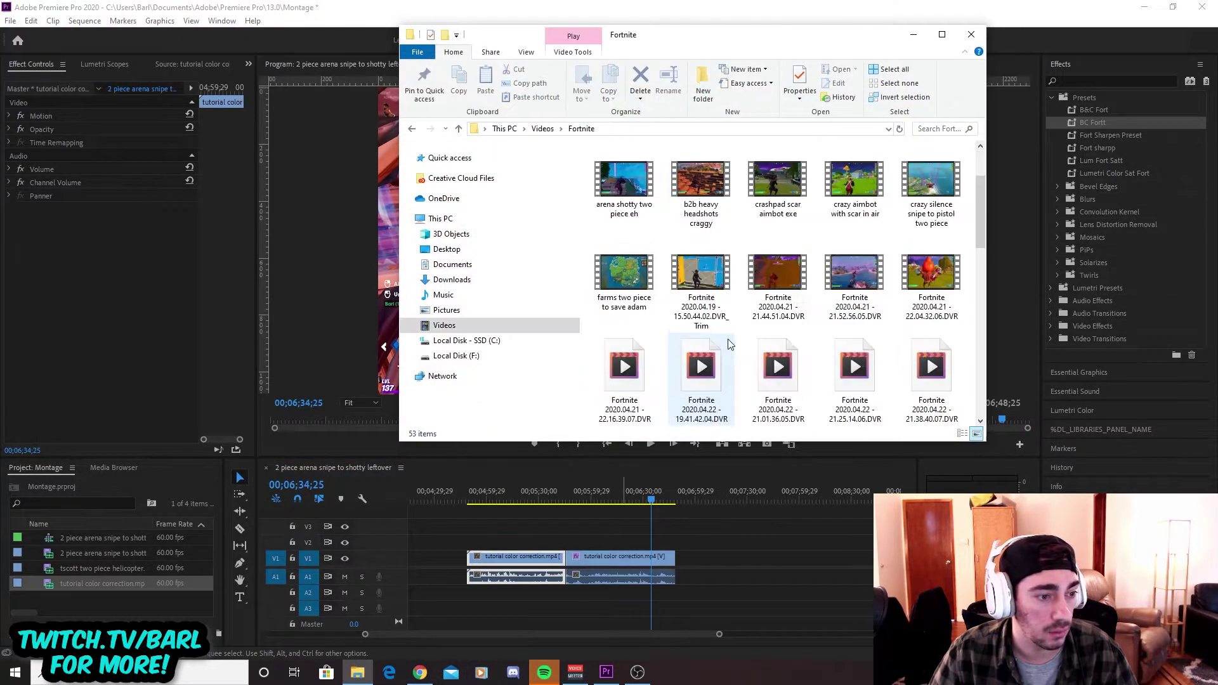
scroll(730, 345, "down", 10)
left_click_drag(824, 409, 711, 564)
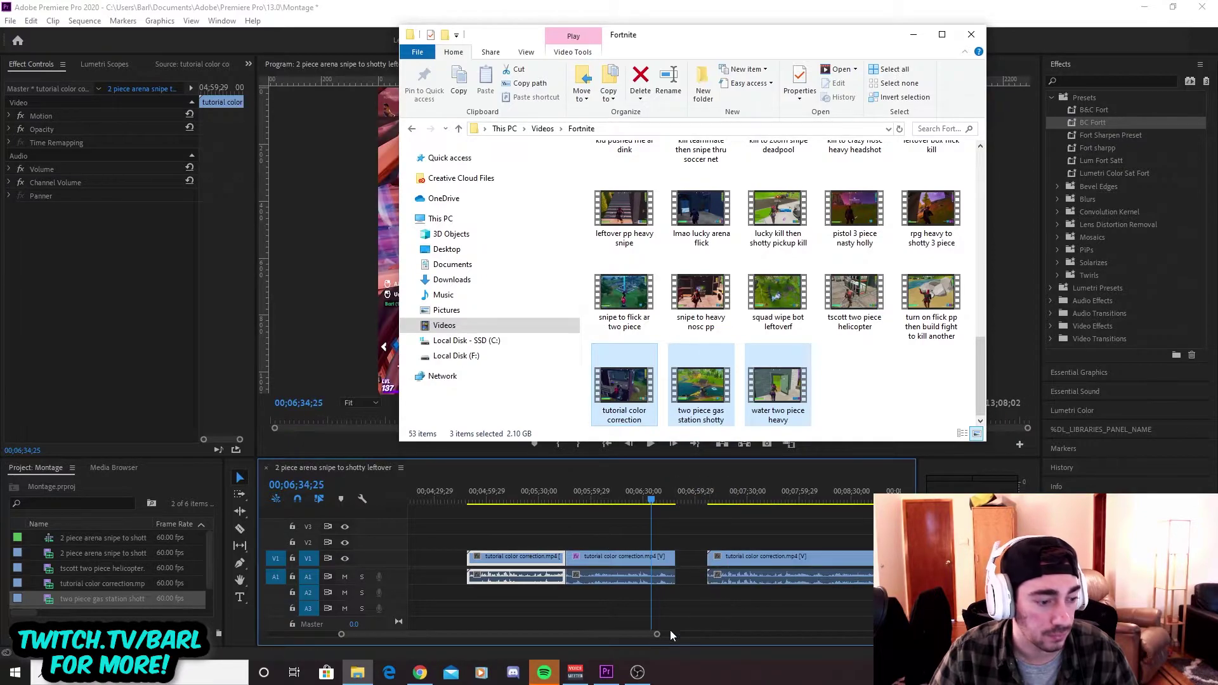
left_click(670, 634)
left_click_drag(660, 635, 802, 625)
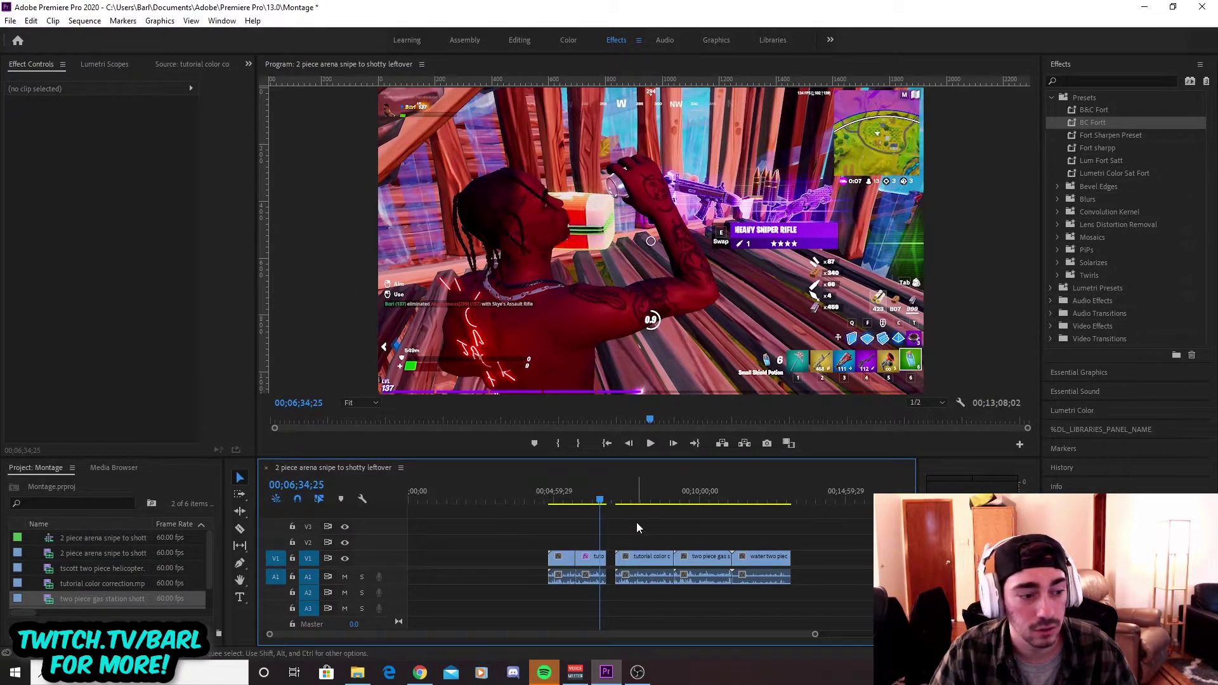
Select the three newly added clips on the V1 track
left_click_drag(525, 546, 819, 585)
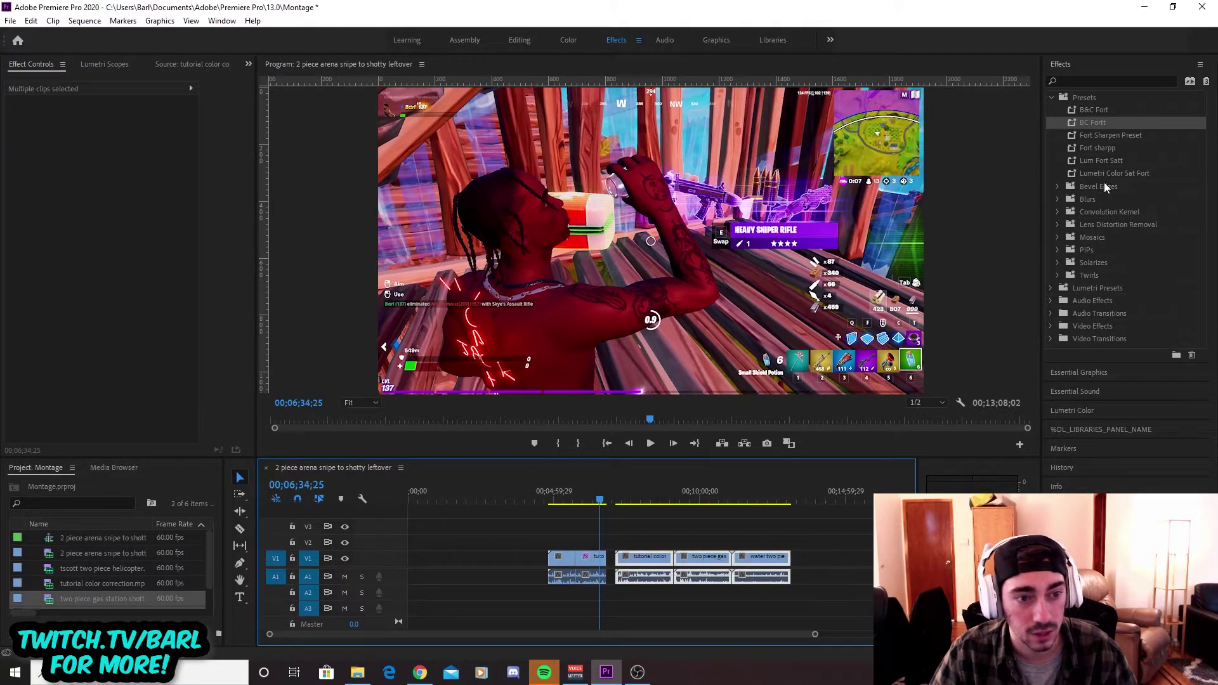
left_click_drag(447, 520, 717, 539)
left_click_drag(614, 538, 852, 596)
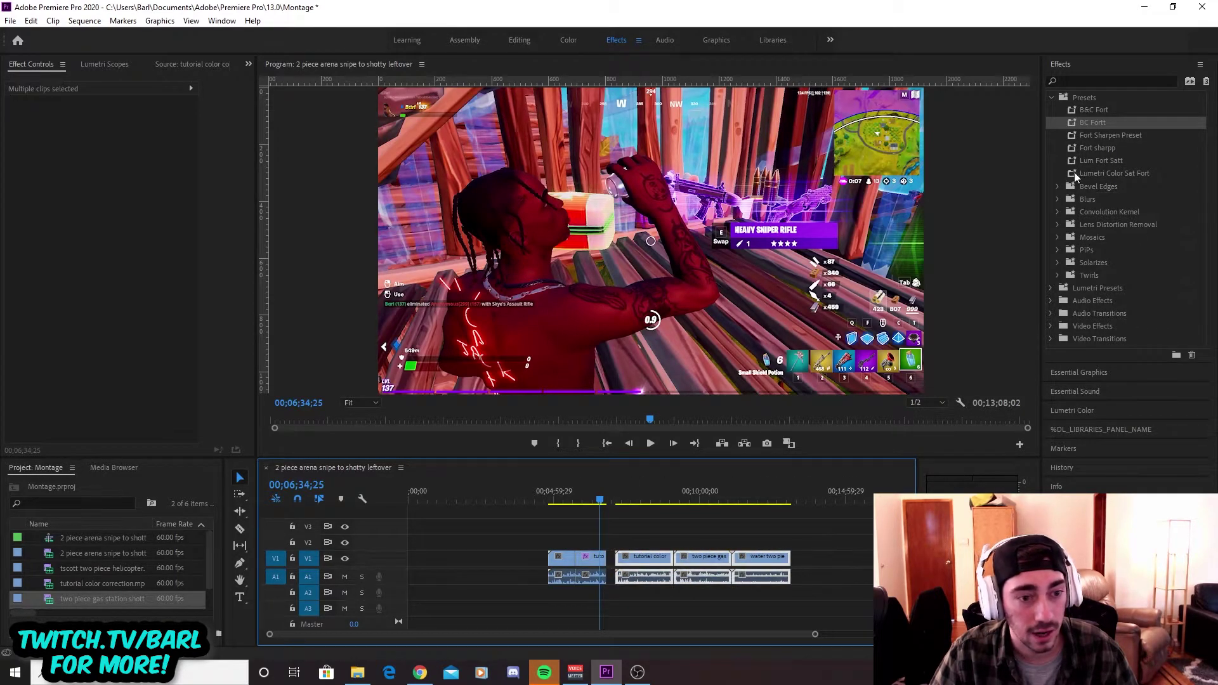
Apply BC Fortt, Fort sharpp and Lumetri Color Sat Fort presets, then preview at 00;11;30;16
left_click(1113, 161)
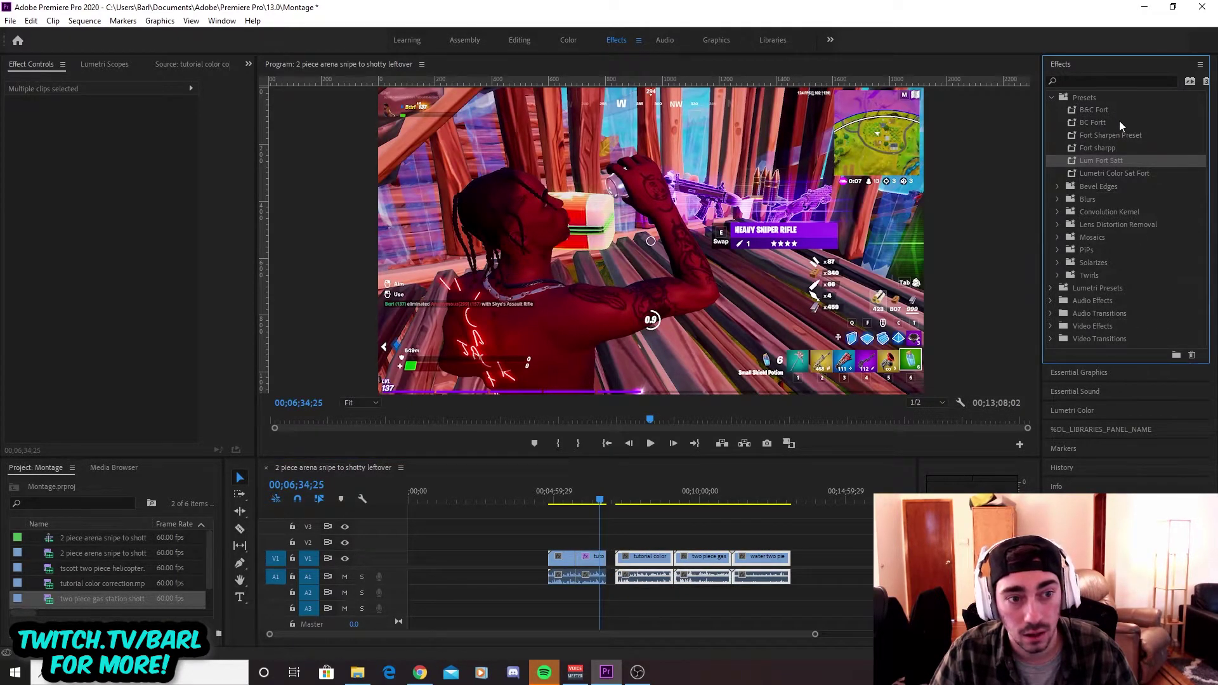
left_click_drag(1119, 122, 639, 567)
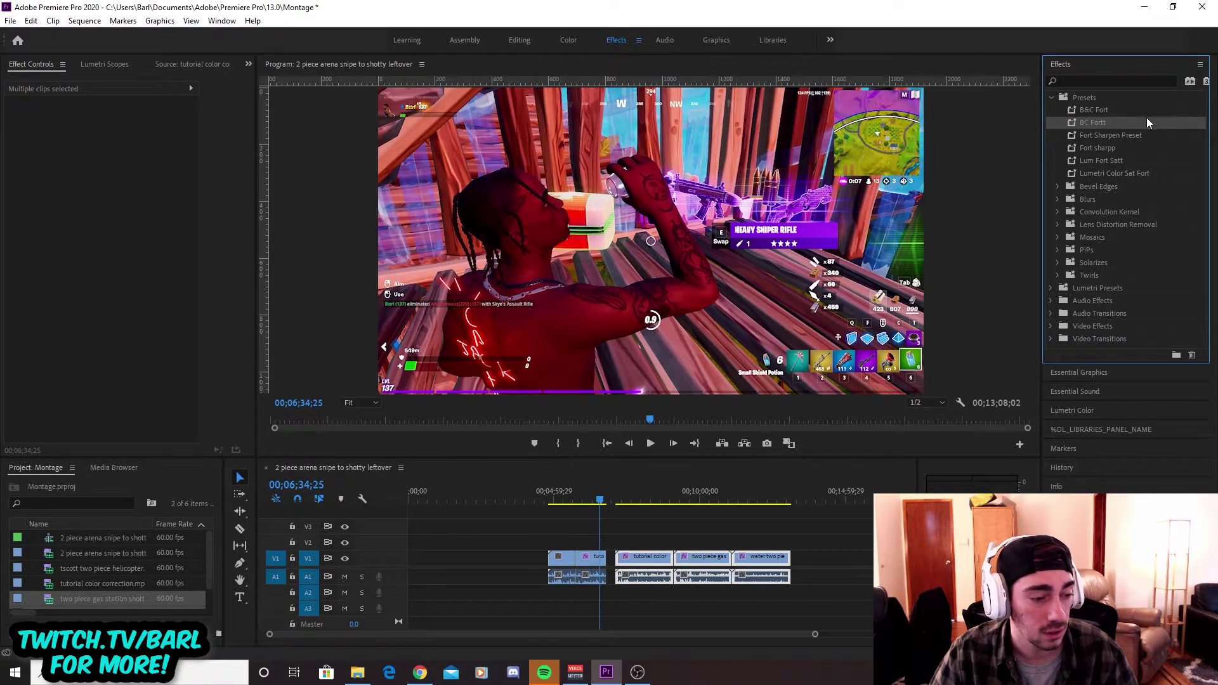
left_click_drag(1143, 143, 643, 559)
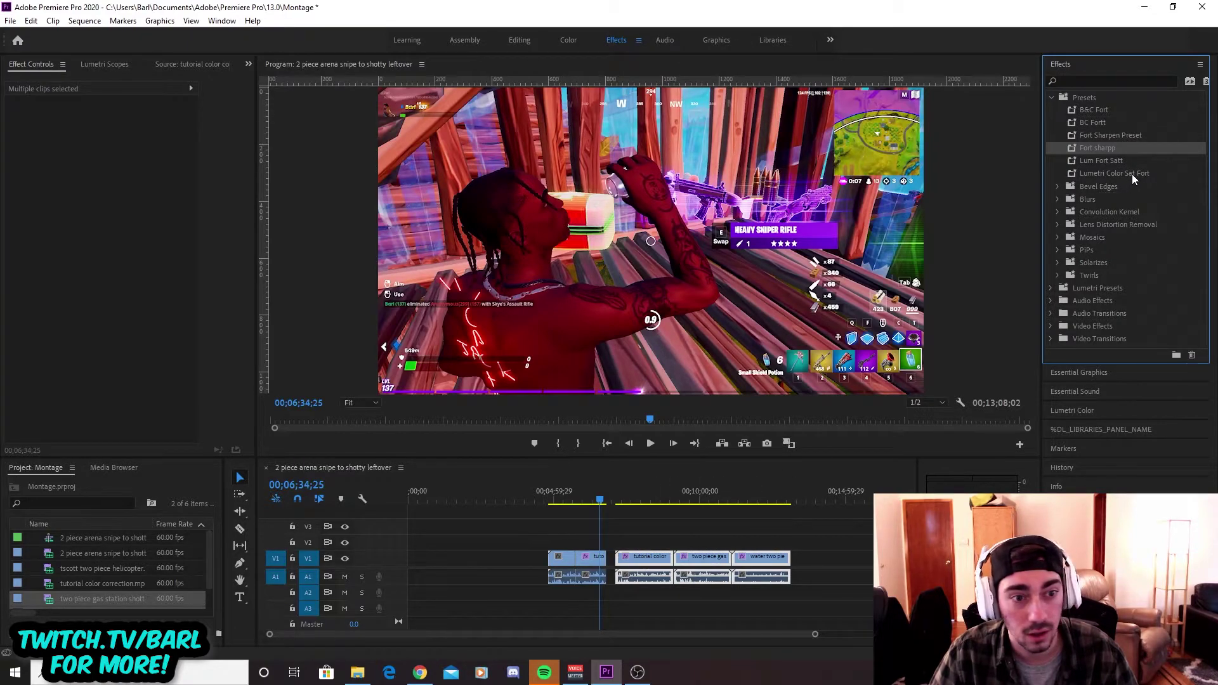
left_click_drag(1155, 172, 650, 564)
left_click_drag(612, 505, 743, 508)
left_click(780, 346)
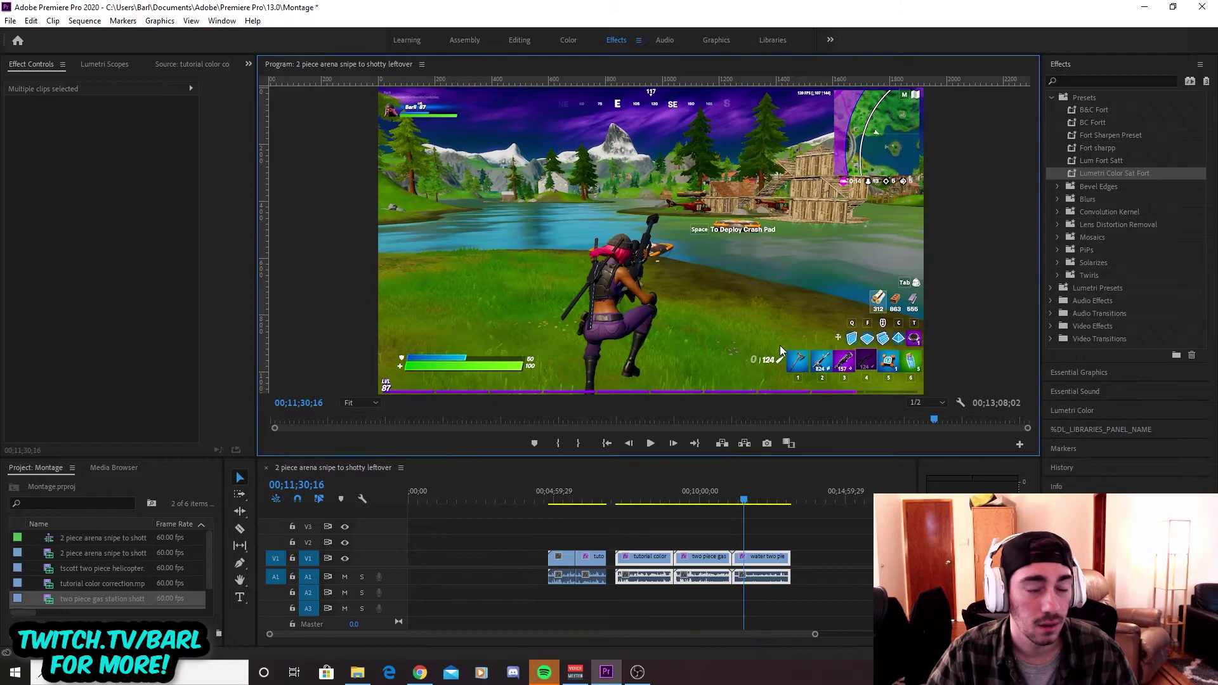